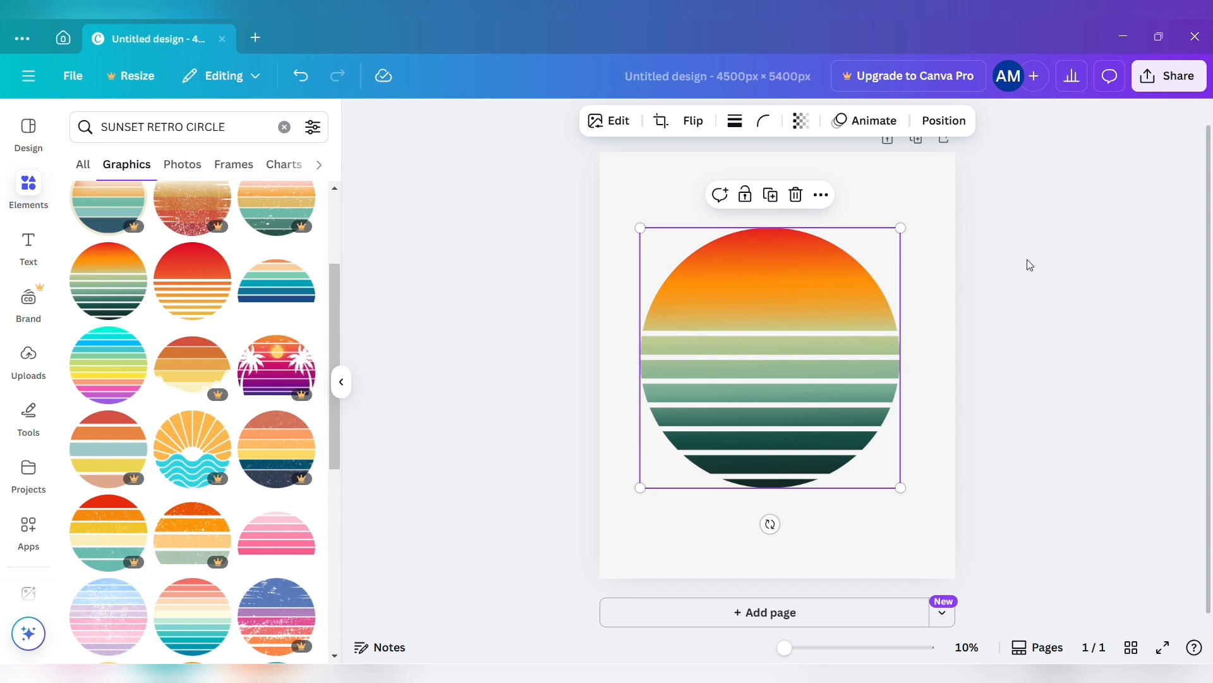
Search the elements for palm trees, limit the results to graphics, and add the black leaning palm tree silhouette to the design.
left_click(284, 126)
type("P")
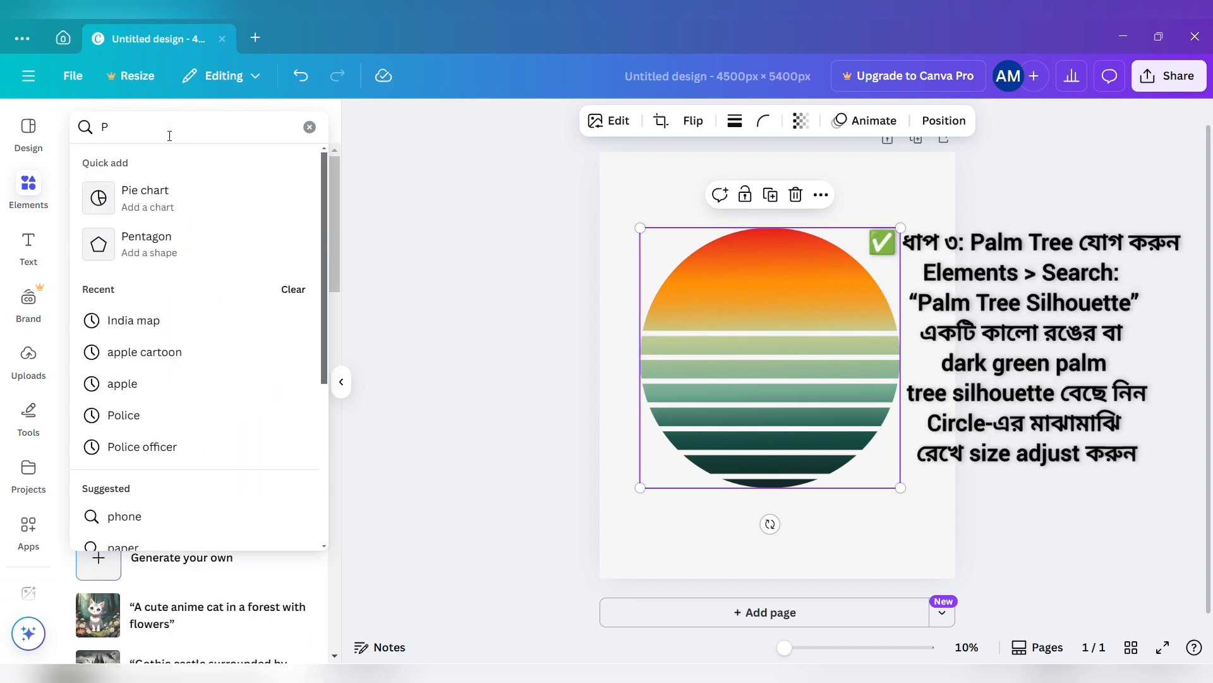
type("ALM TREE")
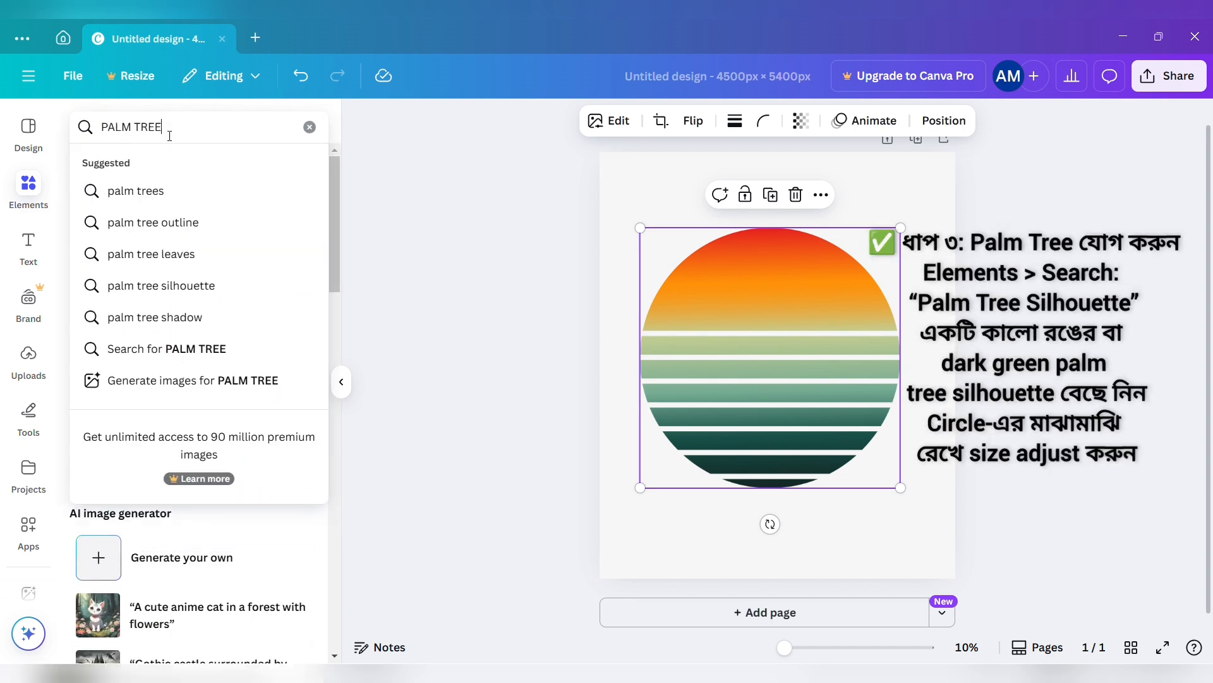
left_click(146, 191)
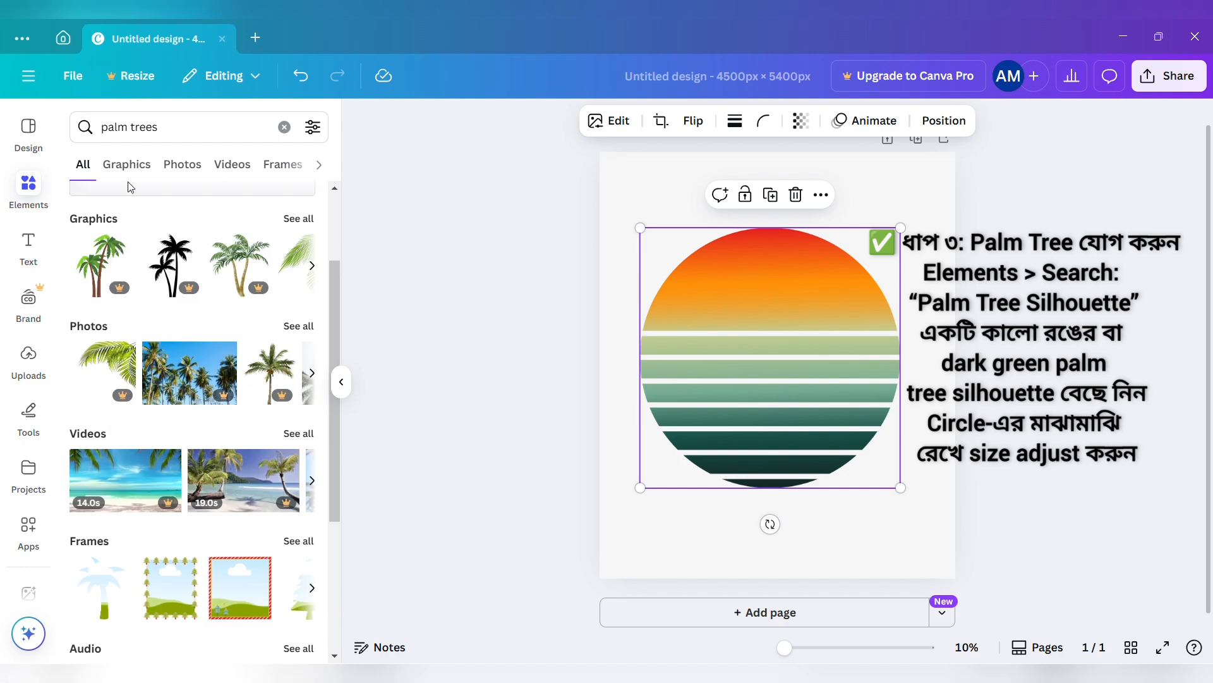
left_click(127, 164)
scroll(172, 378, "down", 10)
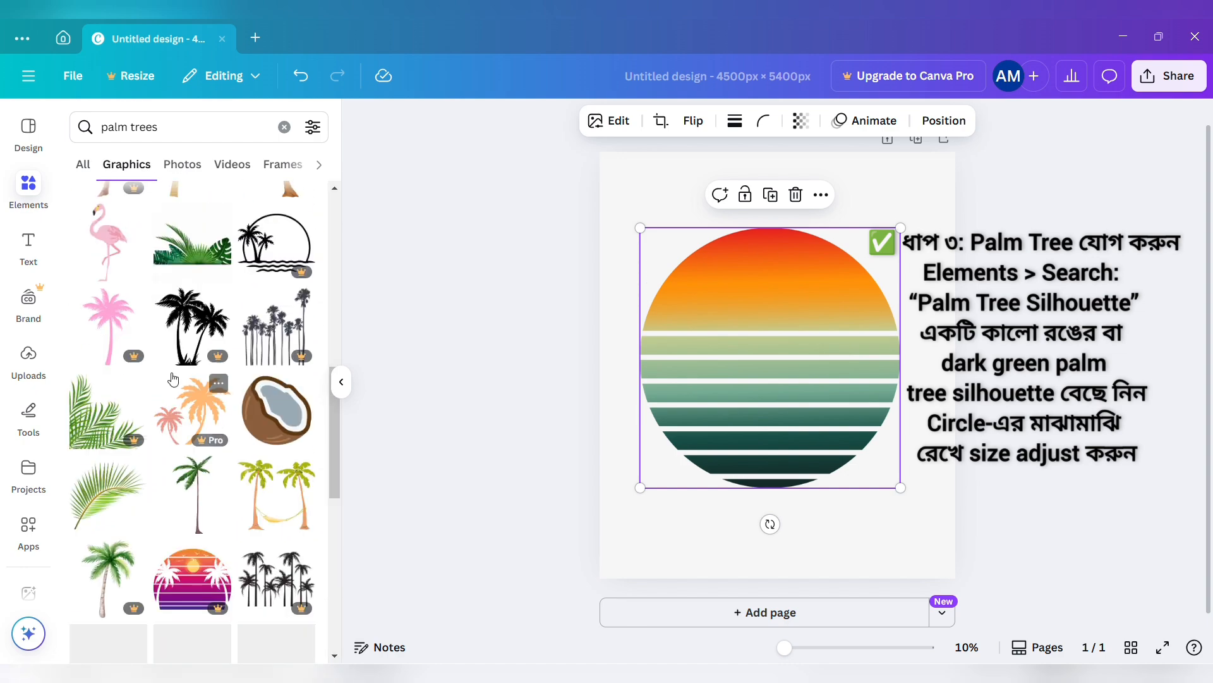
scroll(173, 379, "down", 6)
left_click(108, 262)
Shrink the palm tree silhouette and position it over the right side of the sunset circle.
left_click_drag(913, 550, 802, 389)
left_click_drag(714, 290, 797, 348)
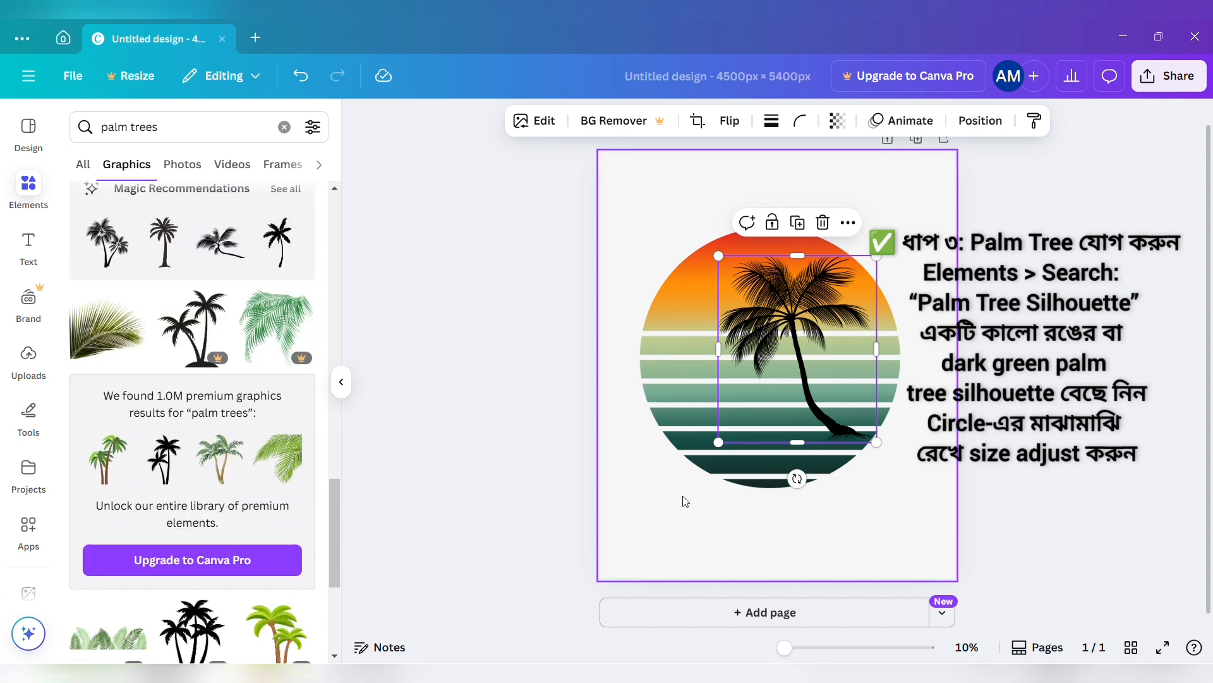
left_click_drag(876, 442, 829, 385)
left_click_drag(787, 348, 847, 383)
left_click_drag(832, 291, 832, 279)
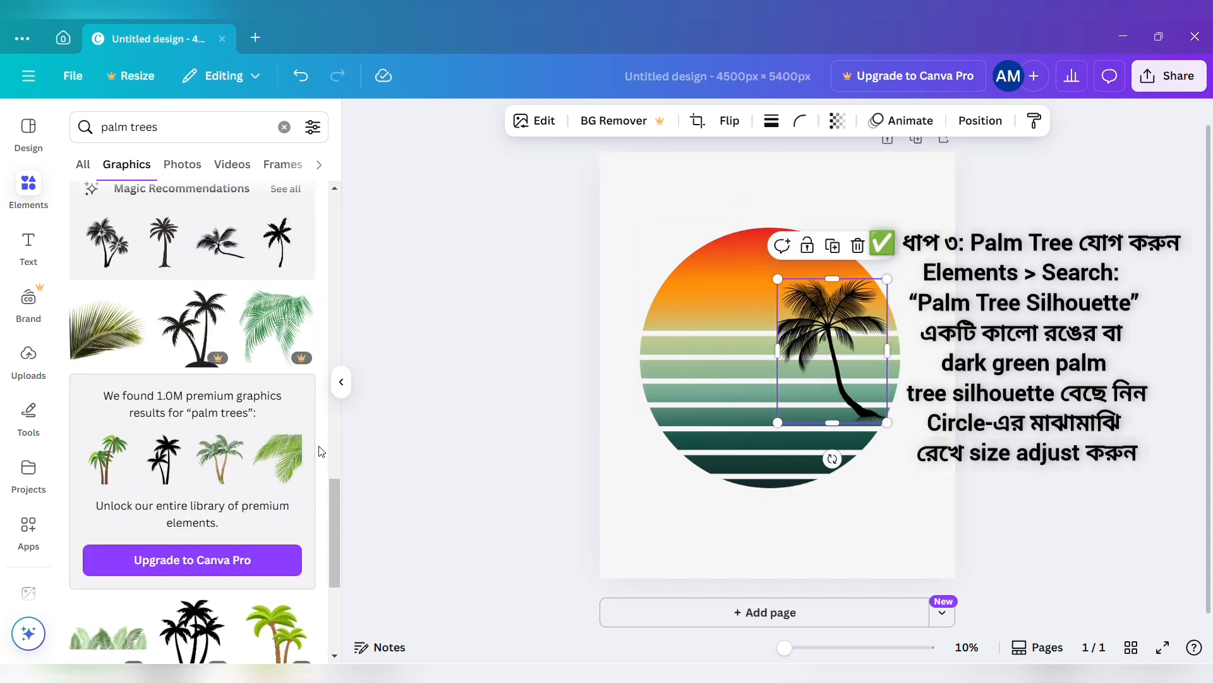
Browse the remaining palm tree graphics for further silhouettes.
scroll(190, 452, "up", 3)
scroll(176, 454, "down", 9)
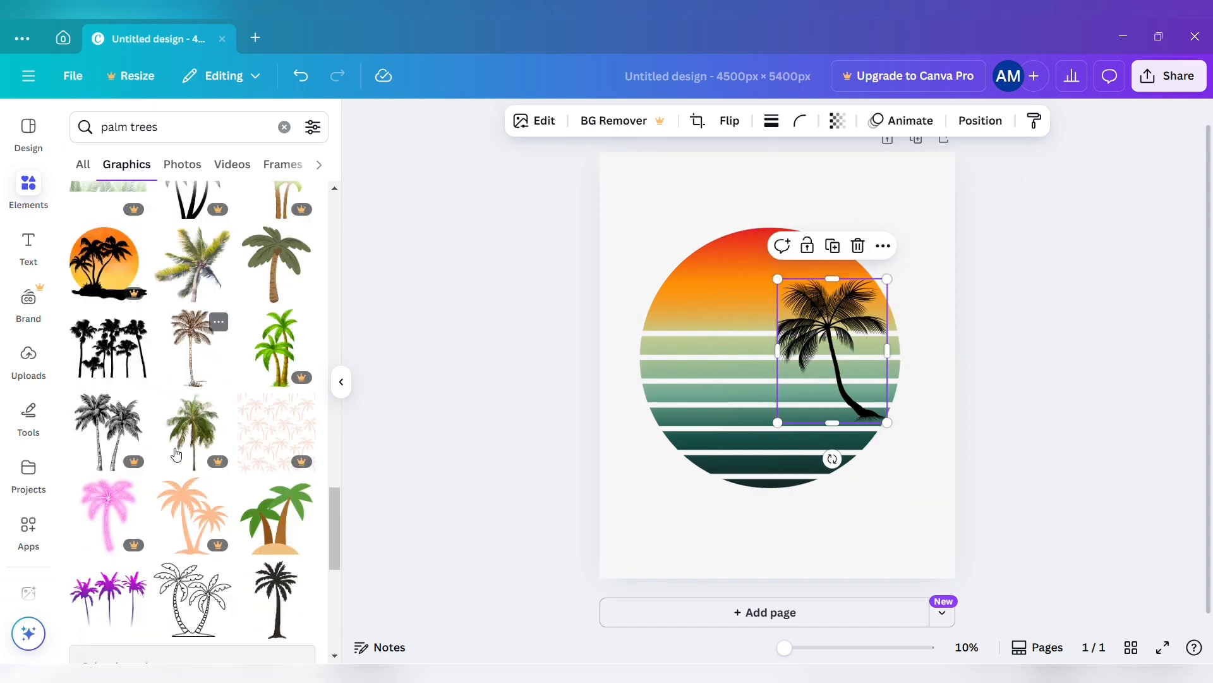
scroll(176, 453, "down", 7)
scroll(175, 454, "up", 1)
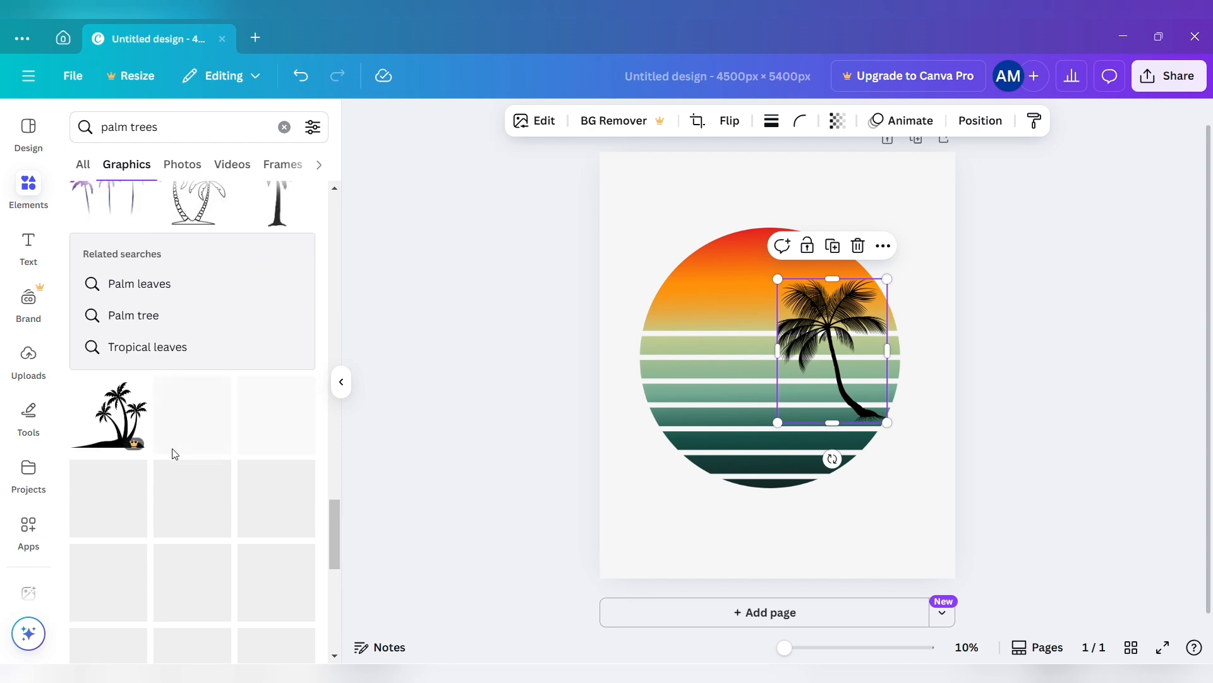
scroll(175, 454, "up", 8)
scroll(190, 452, "down", 1)
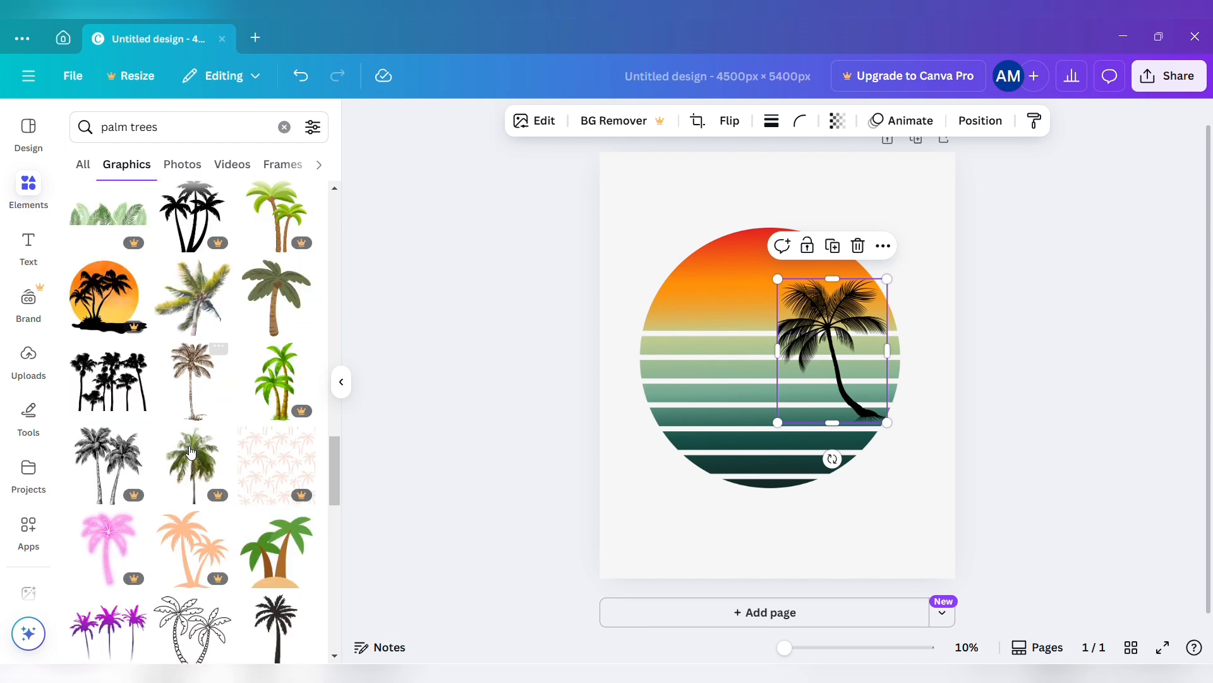
scroll(191, 452, "down", 10)
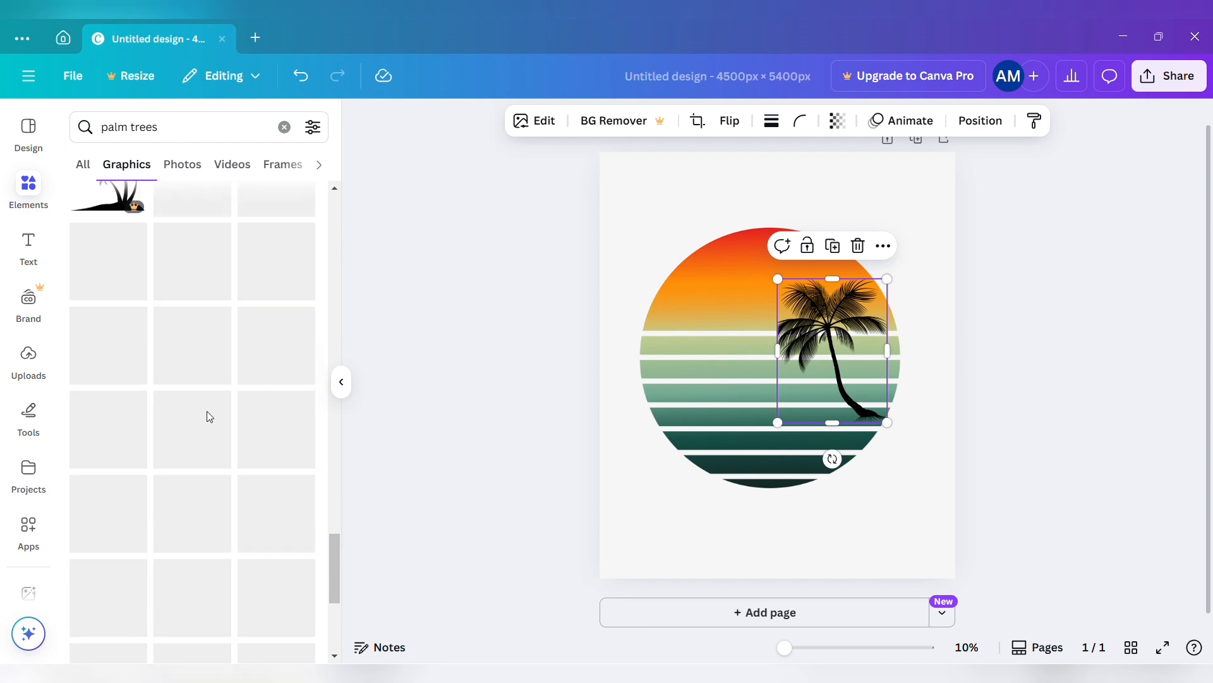
Add a text box reading SUMMER VIBES and enlarge it to a font size of about 293.
left_click(30, 246)
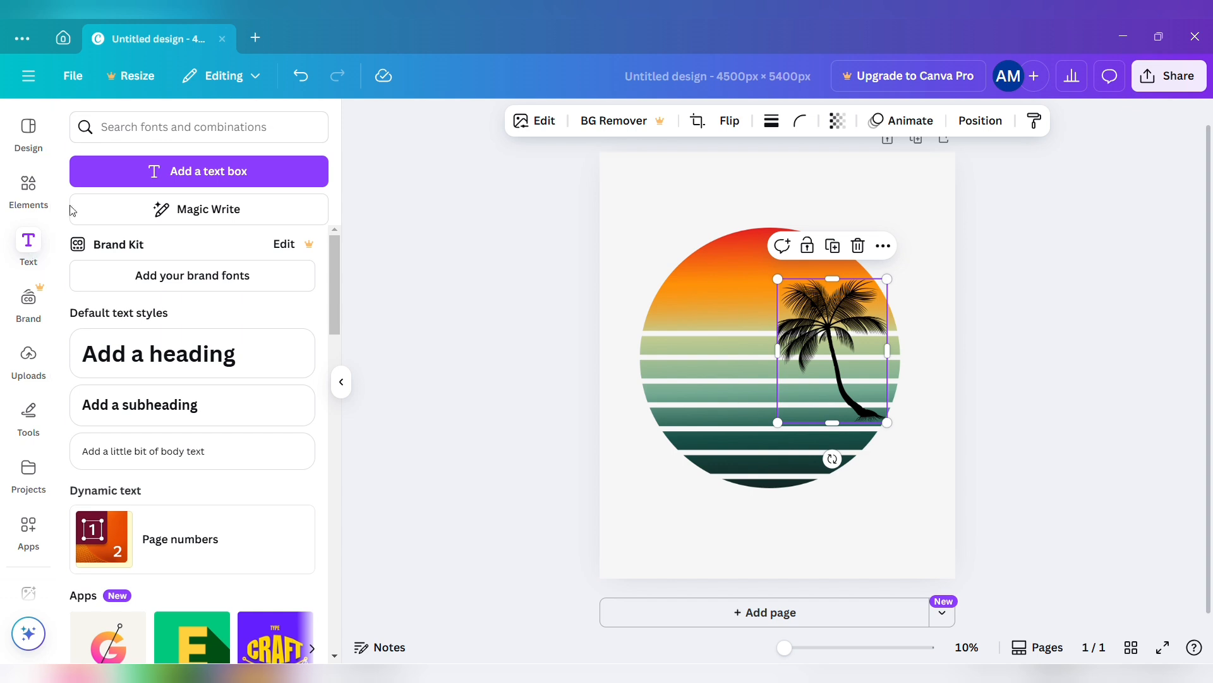
left_click(158, 175)
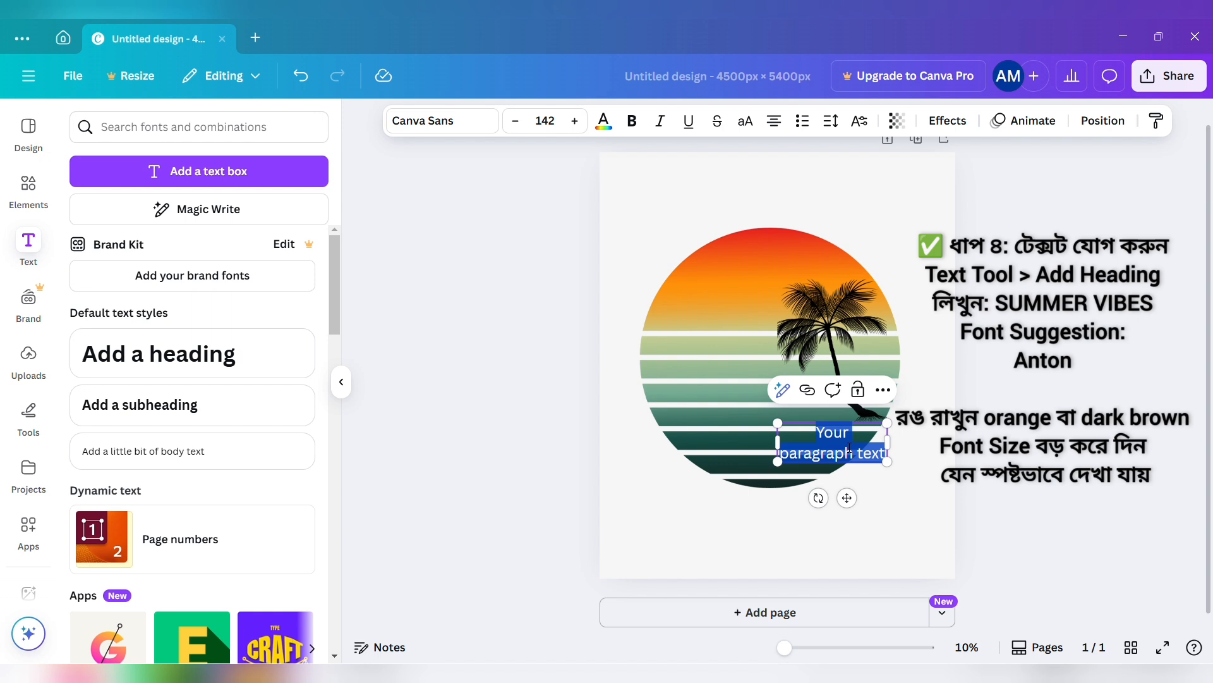
type("SUMMER VIBE")
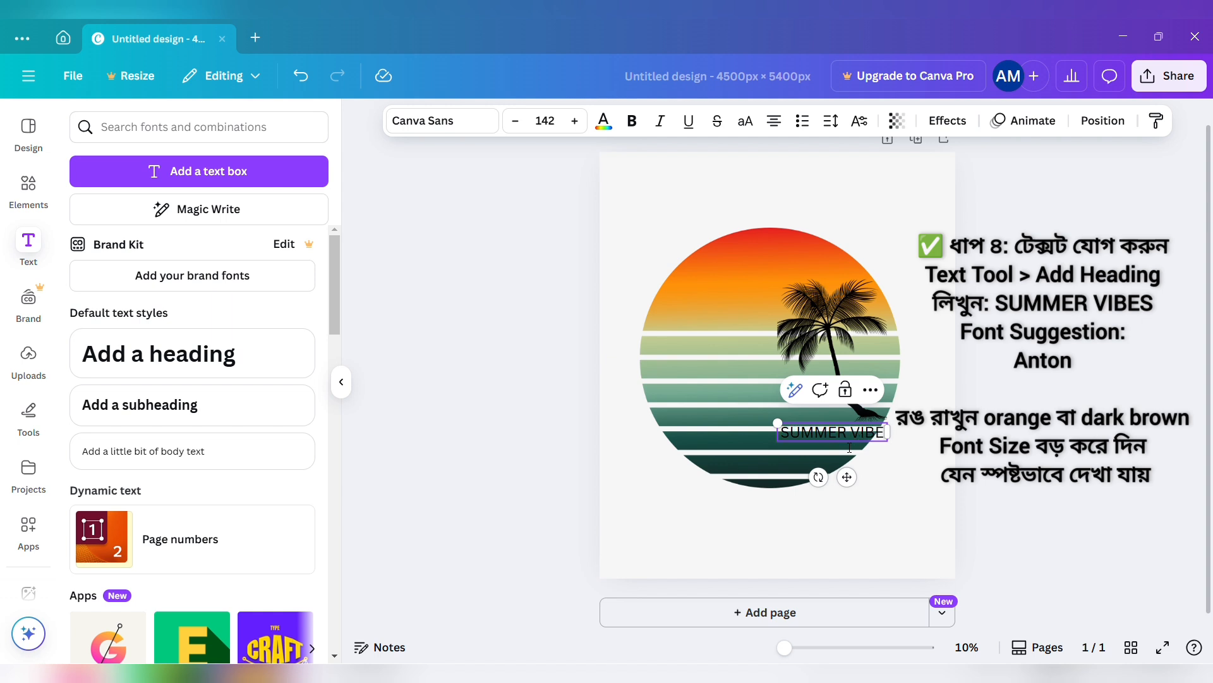
type("S")
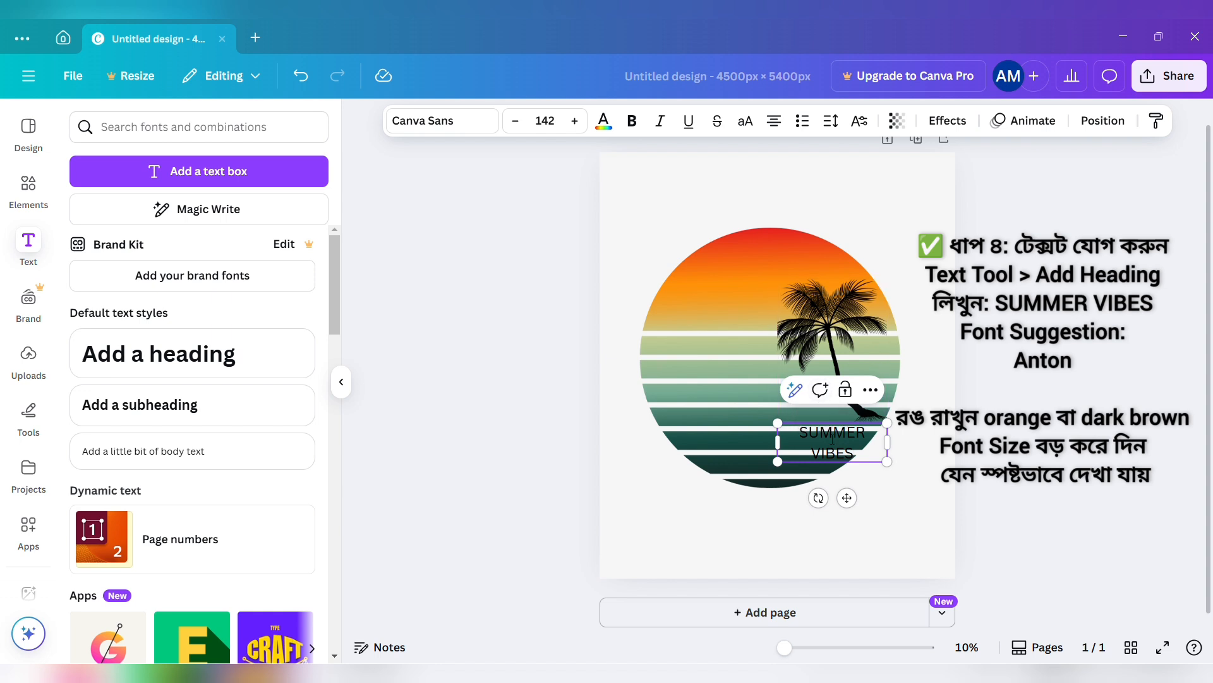
left_click_drag(778, 423, 661, 381)
Try the Lilita One font and the handwriting fonts Playwrite US Trad and Beth Ellen on the whole SUMMER VIBES text.
key("ctrl+a")
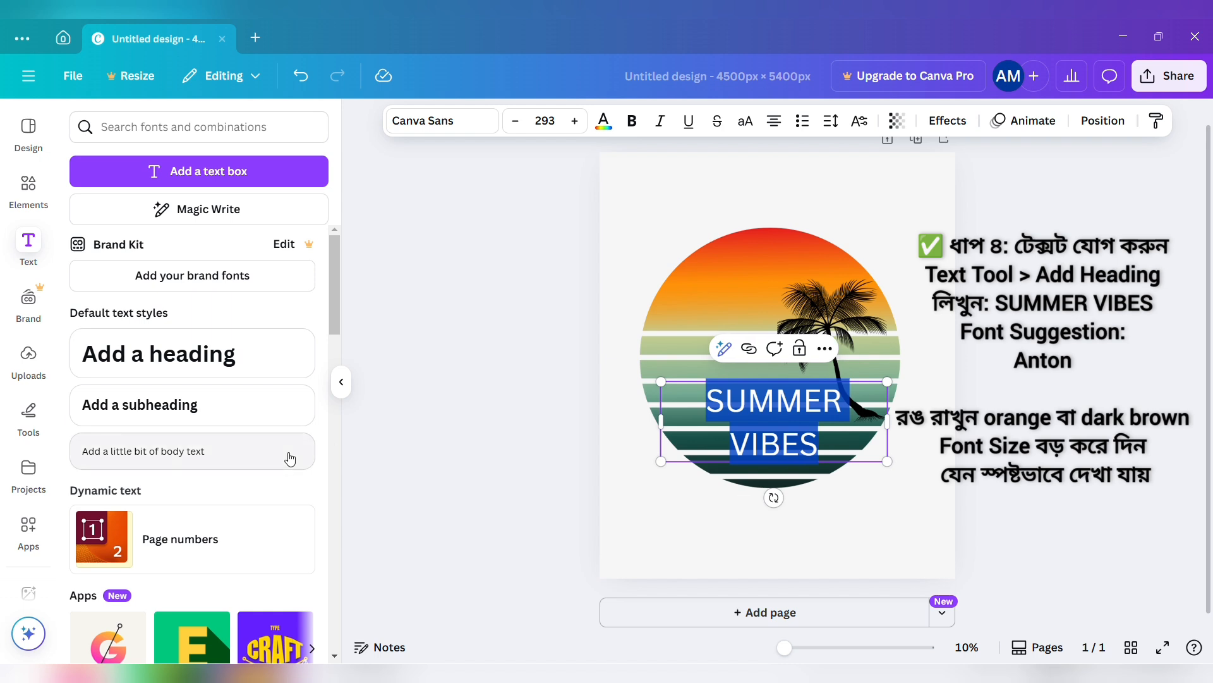
left_click(469, 121)
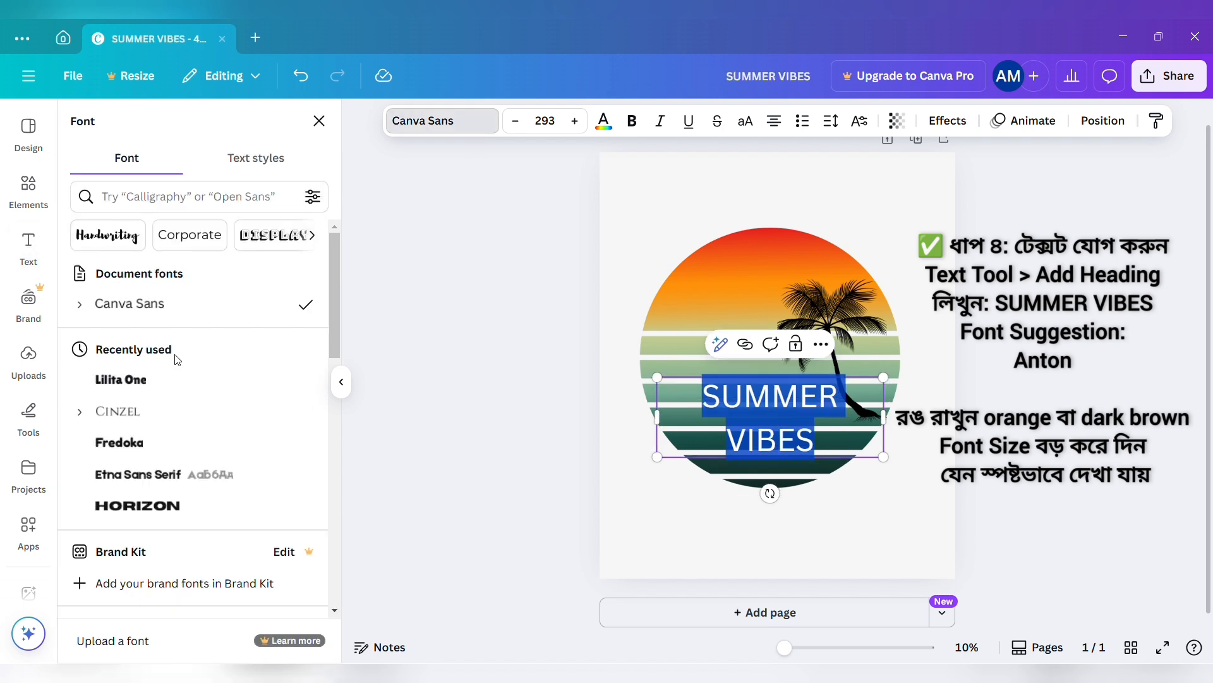
left_click(146, 381)
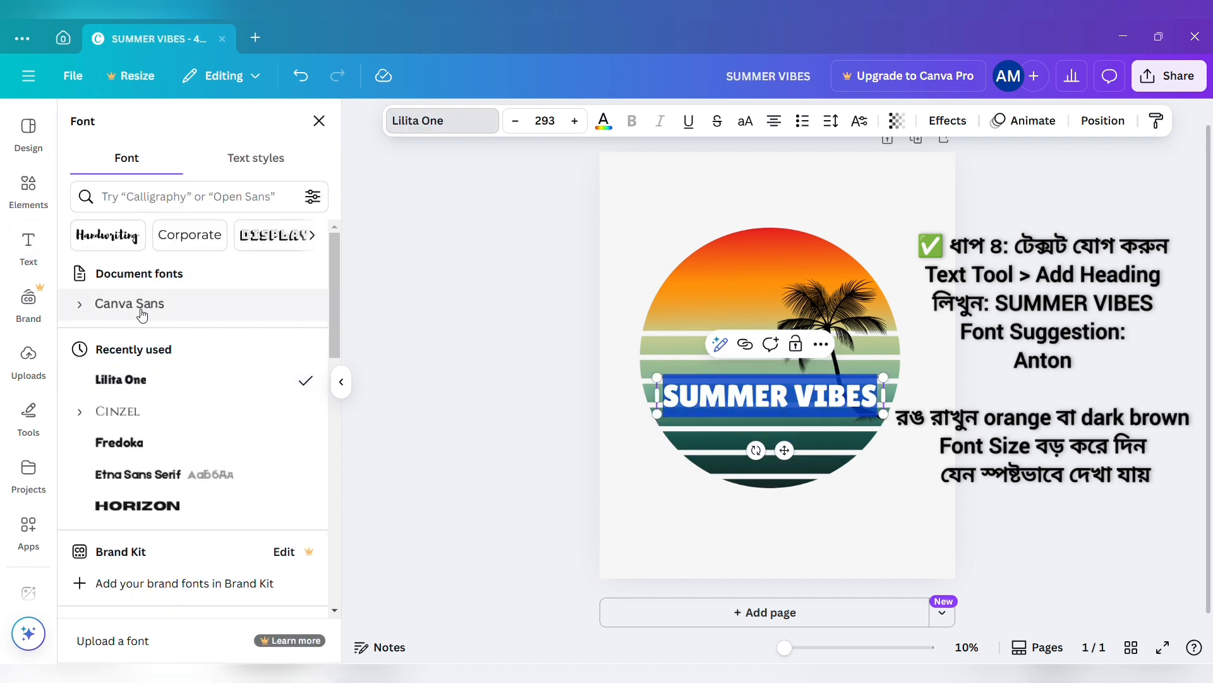
left_click(126, 245)
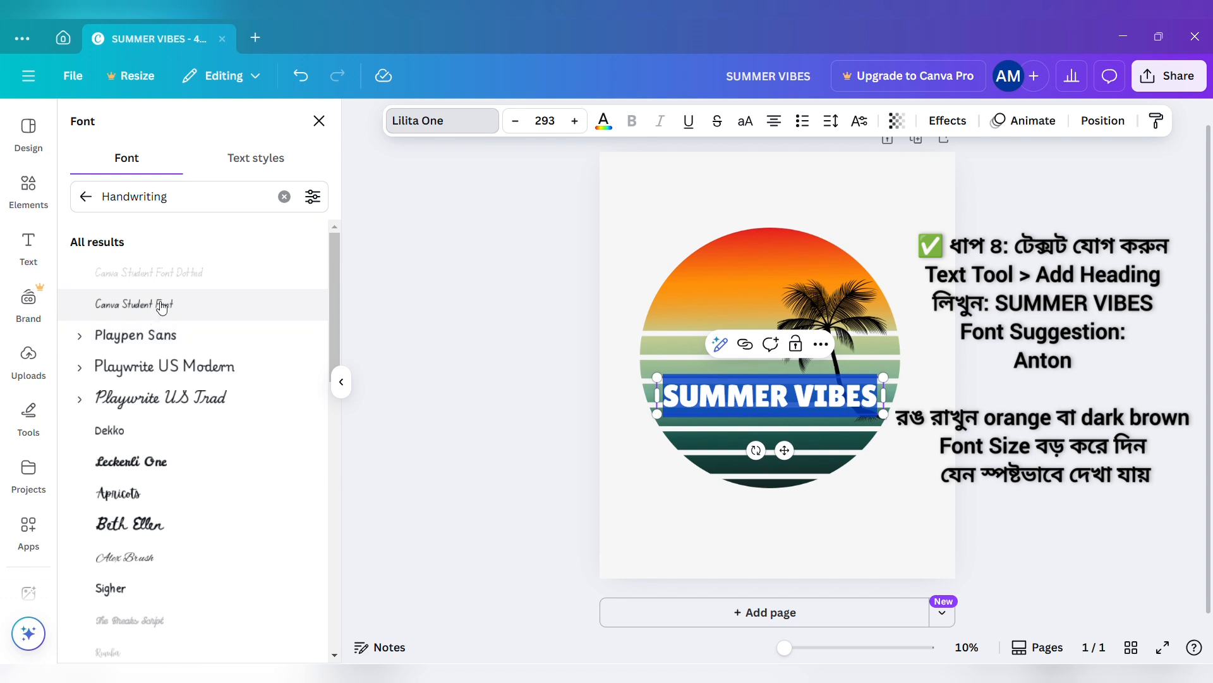
left_click(159, 399)
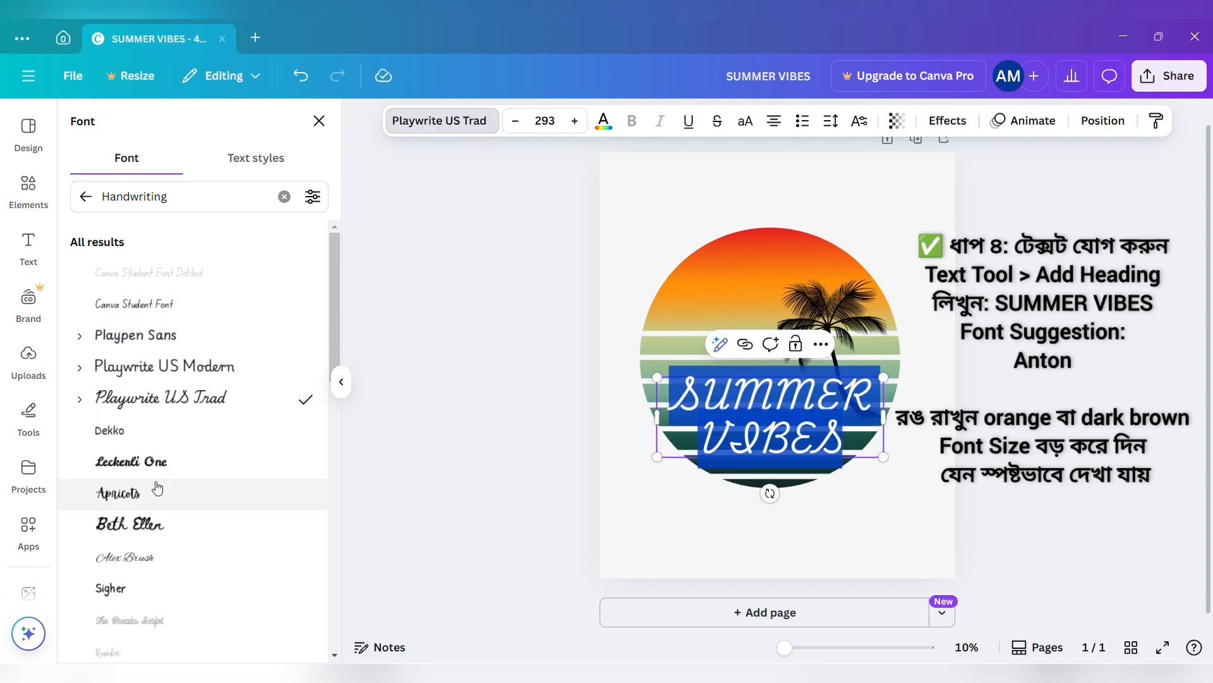
left_click(151, 524)
Find the Anton font, apply it to the SUMMER VIBES text, and move the text below the sunset circle.
left_click(201, 217)
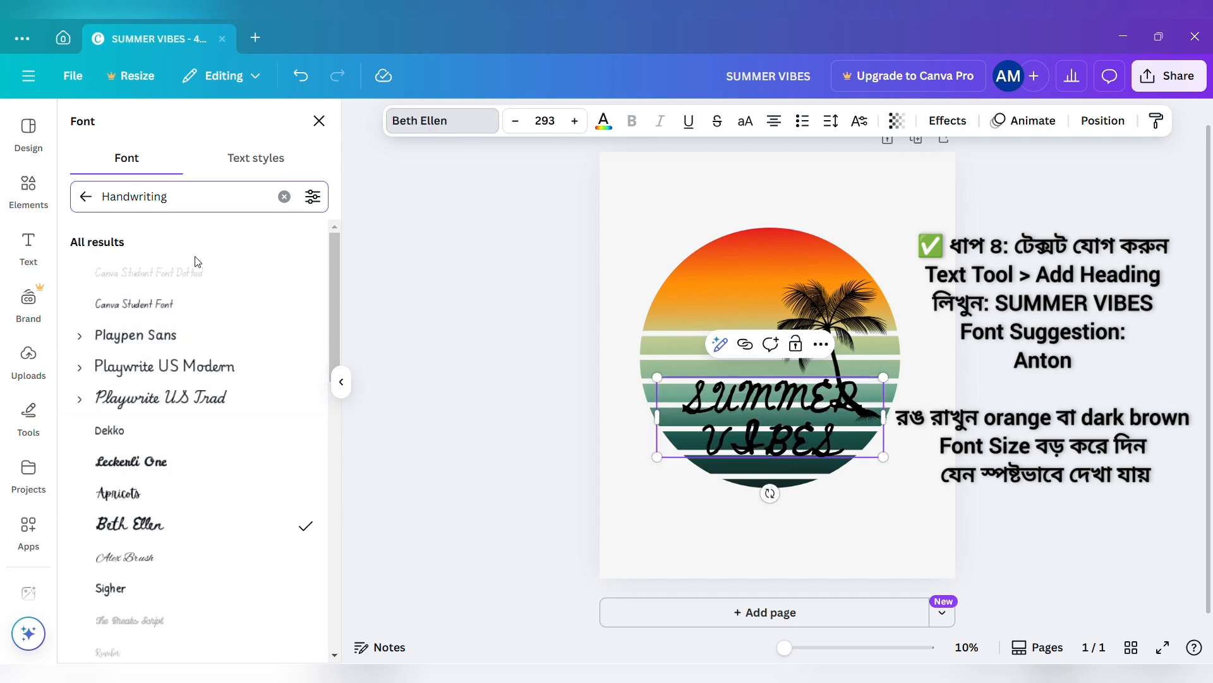
key("BackSpace")
key("BackSpace")
key("BackSpace")
key("BackSpace")
key("BackSpace")
key("BackSpace")
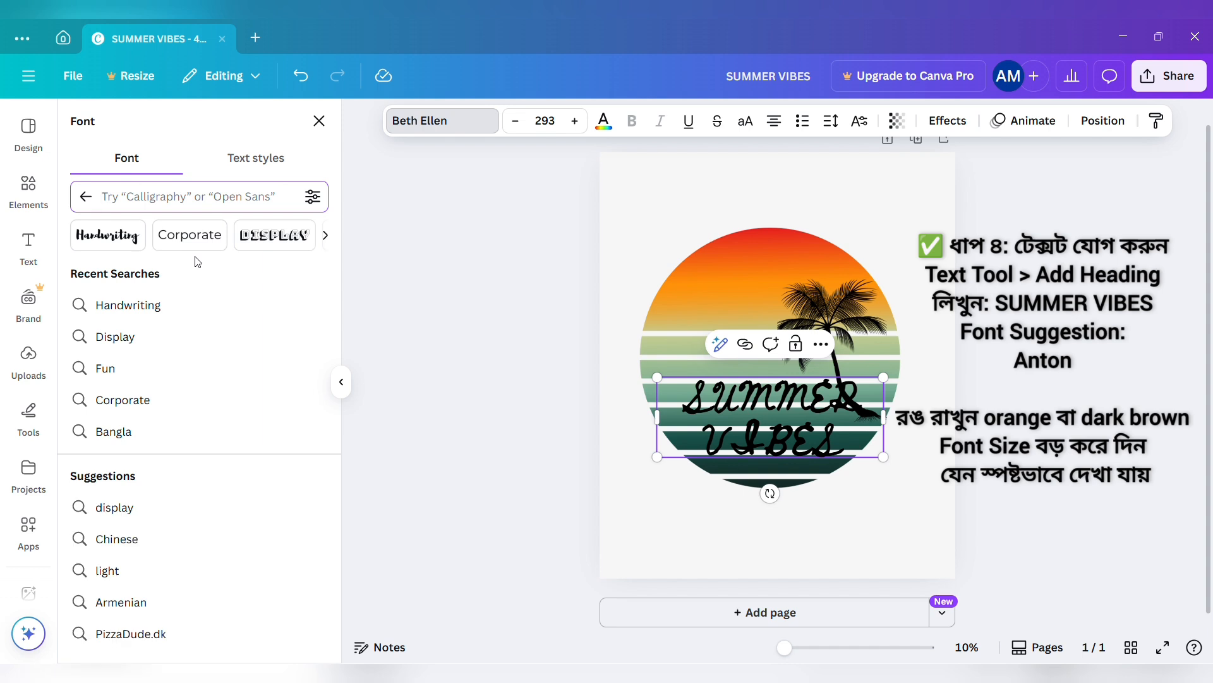
type("AN")
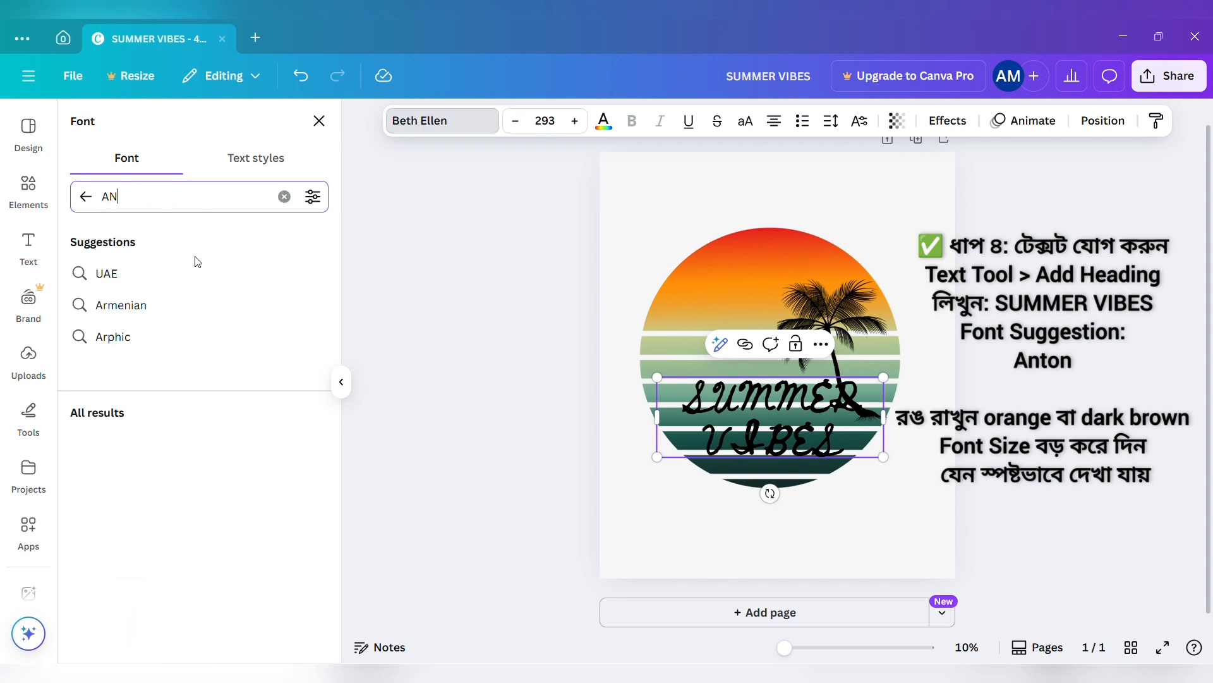
type("TON")
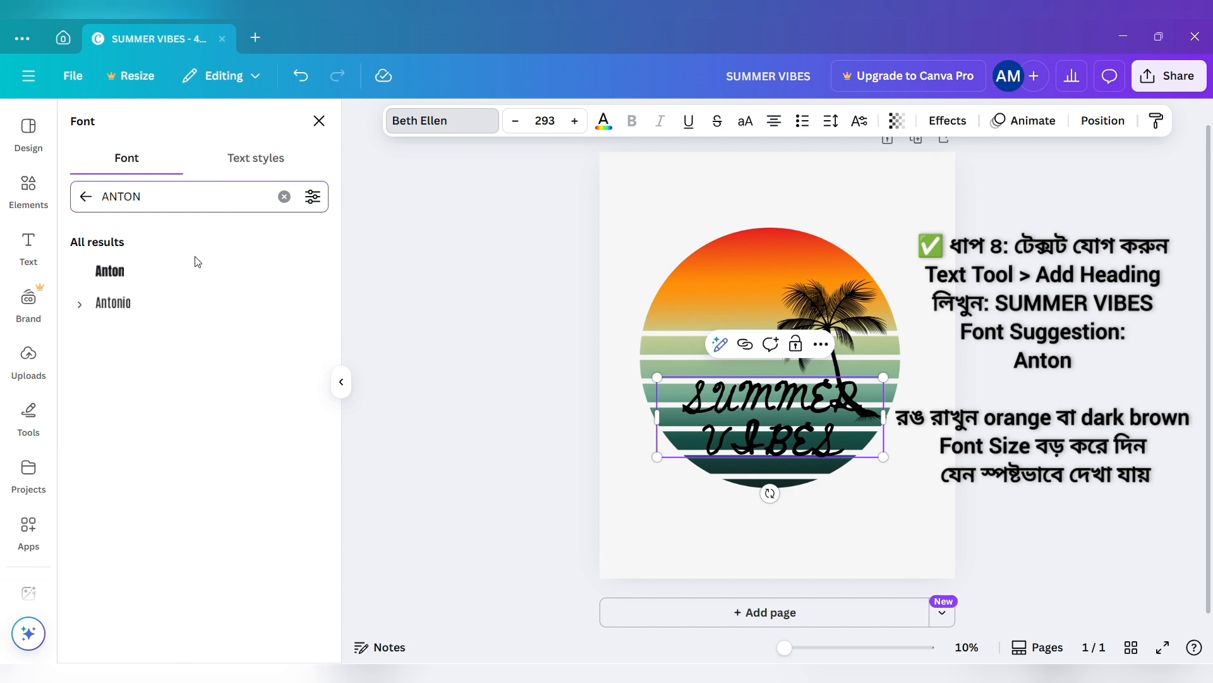
left_click(126, 272)
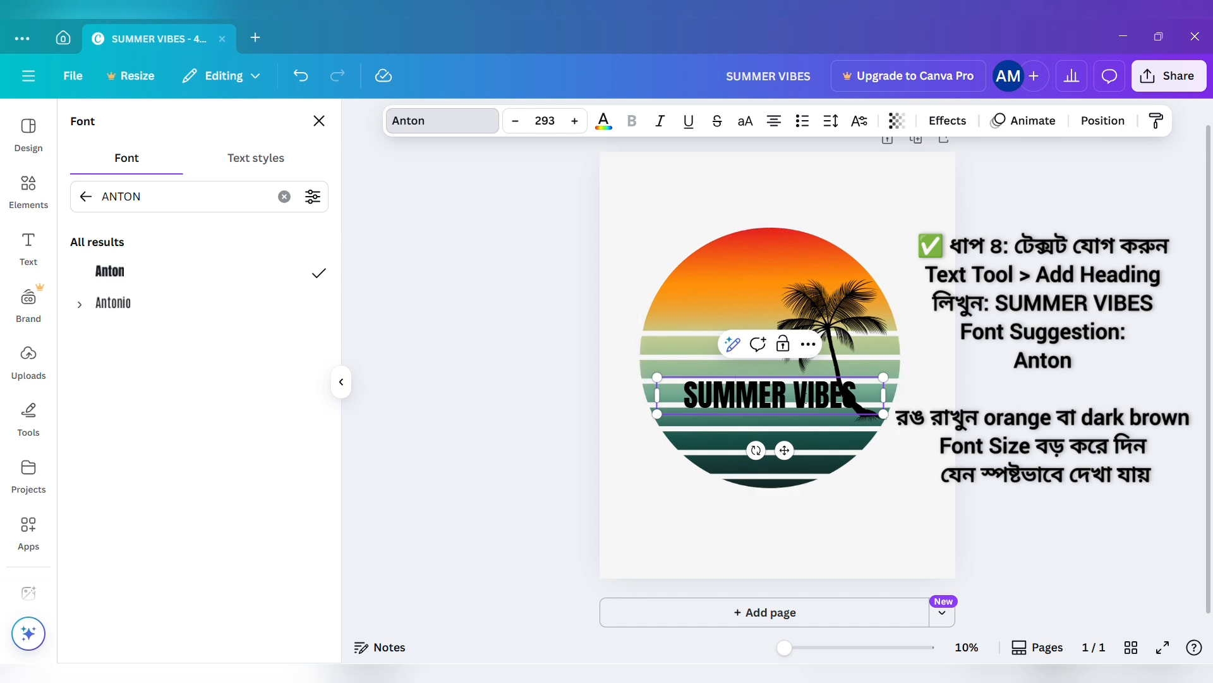
left_click(620, 425)
left_click_drag(875, 398, 875, 518)
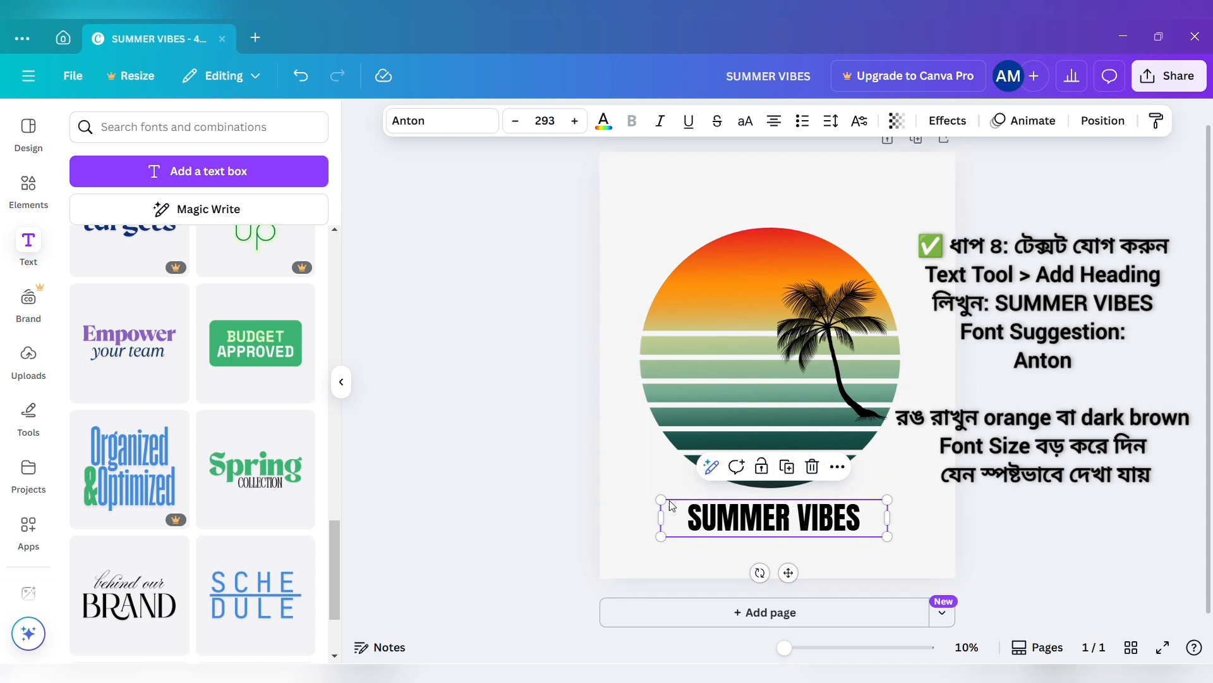
Set the SUMMER VIBES text's letter spacing to 337 and its line spacing to 1.28.
left_click(796, 518)
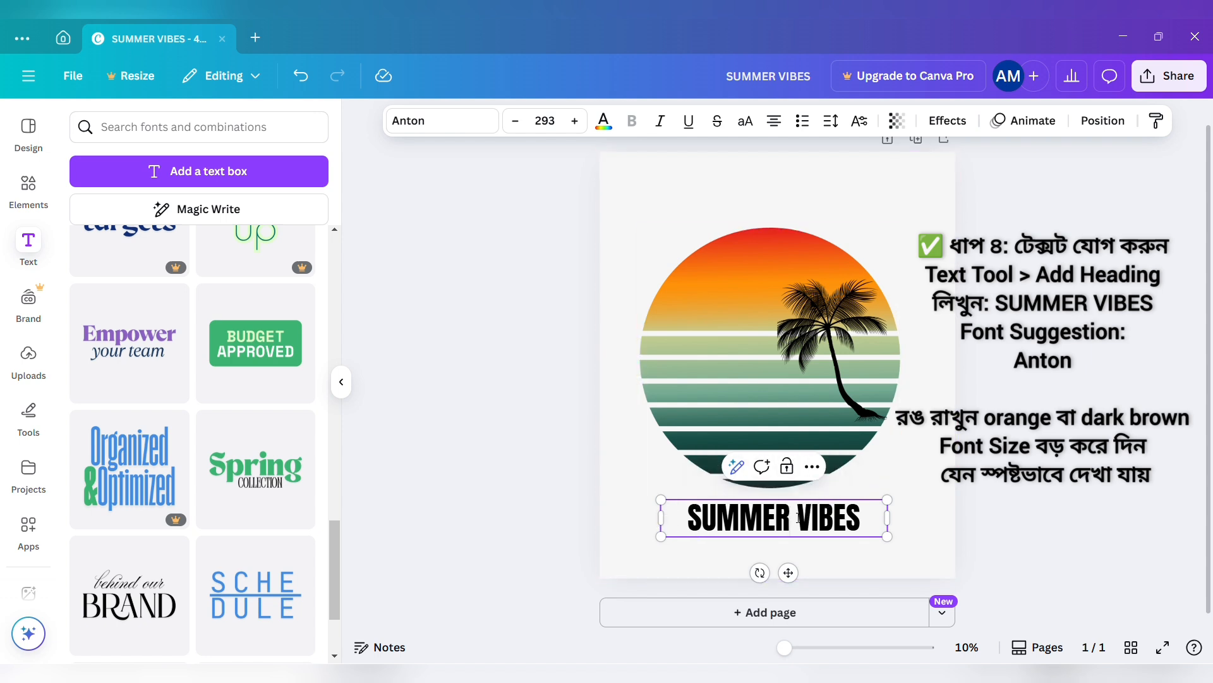
left_click(840, 122)
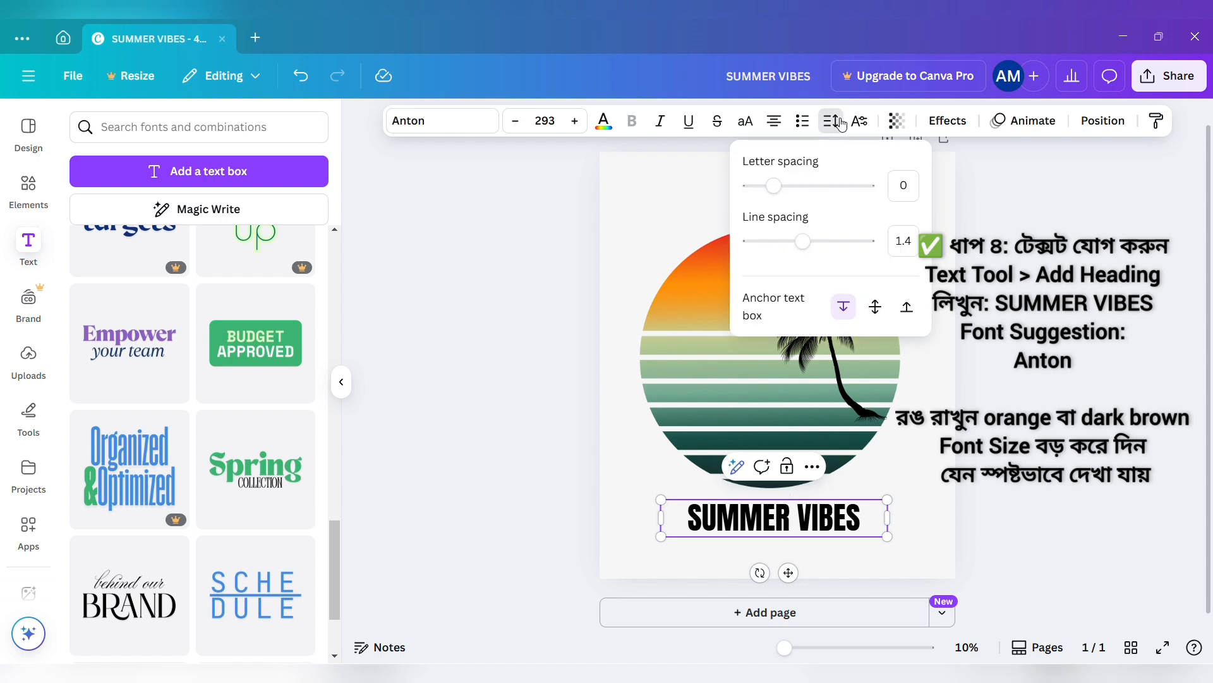
left_click_drag(781, 186, 804, 198)
mouse_move(808, 247)
left_mouse_down()
mouse_move(826, 247)
mouse_move(793, 244)
mouse_move(789, 257)
left_mouse_up()
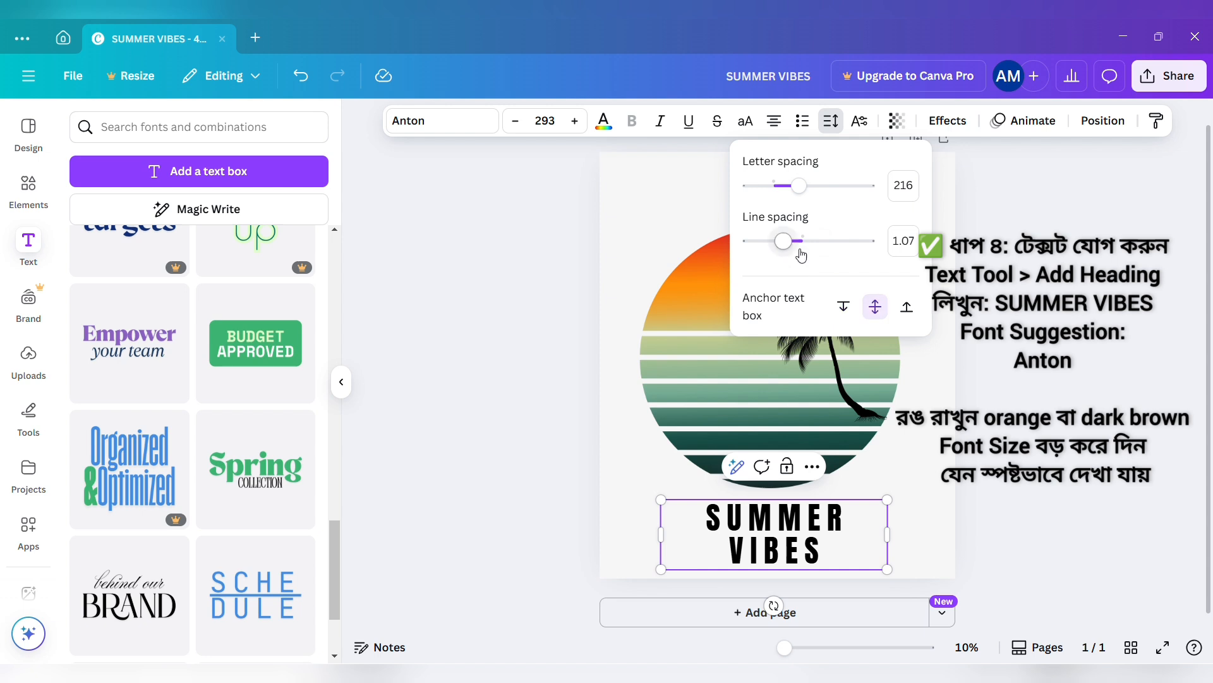
left_click_drag(788, 255, 801, 254)
left_click_drag(799, 185, 819, 208)
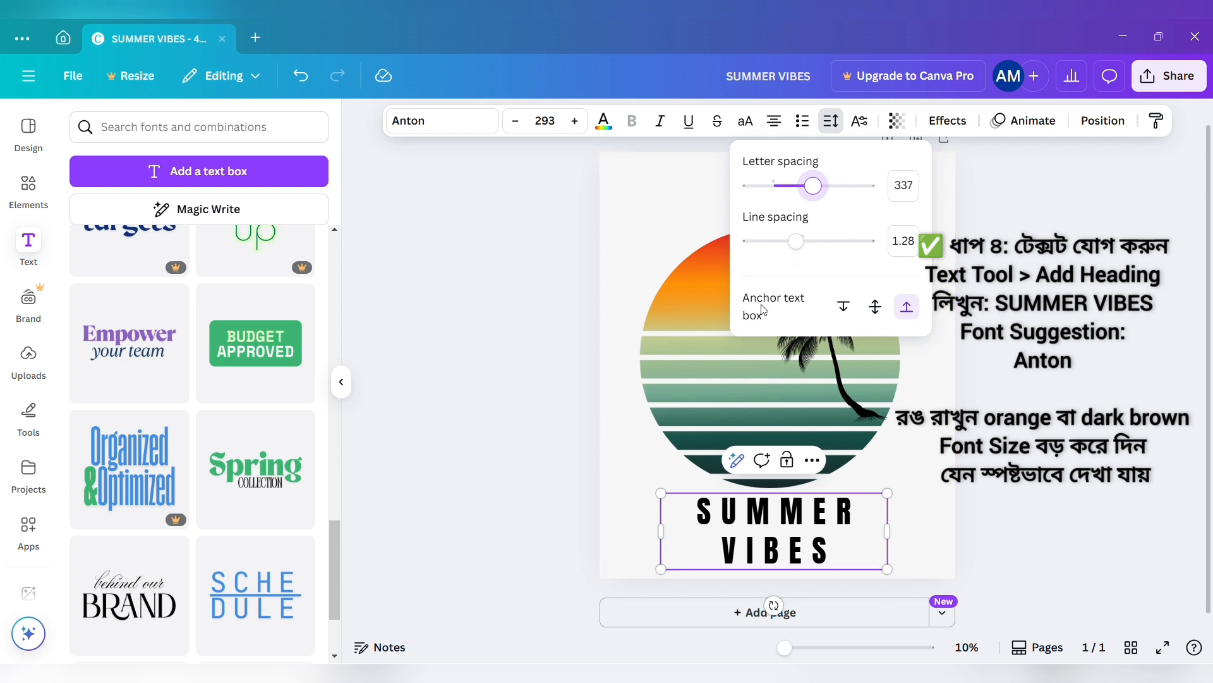
left_click(831, 120)
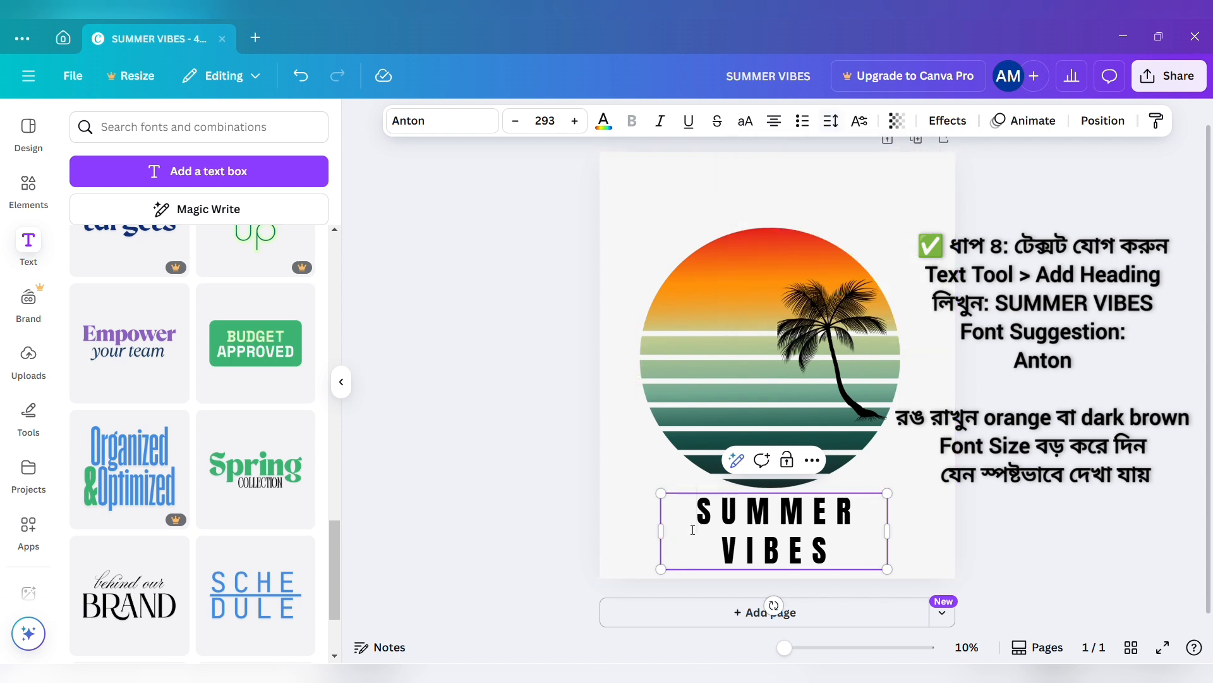
Increase the SUMMER VIBES text's font size to 306.
left_click(575, 121)
left_click(575, 121)
left_click(575, 121)
left_click(581, 122)
left_click(581, 122)
left_click(581, 122)
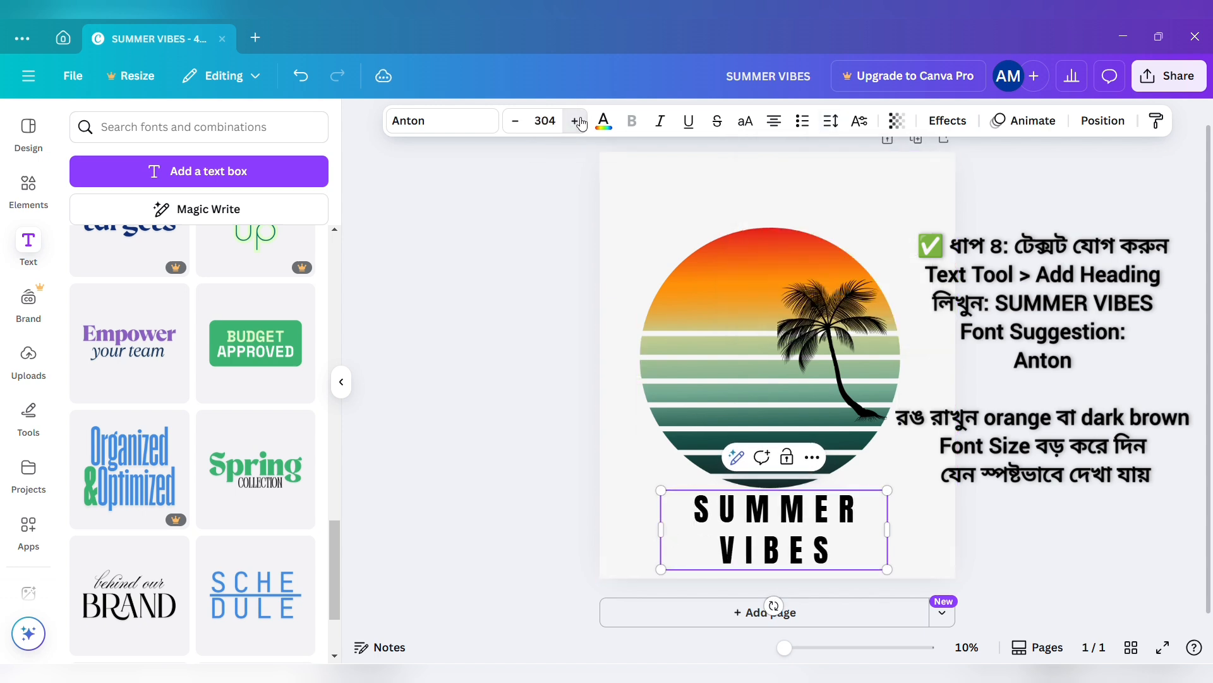
left_click(581, 122)
left_click(581, 122)
Select the whole SUMMER VIBES text and change its color to the custom orange #DE6309.
left_click(605, 122)
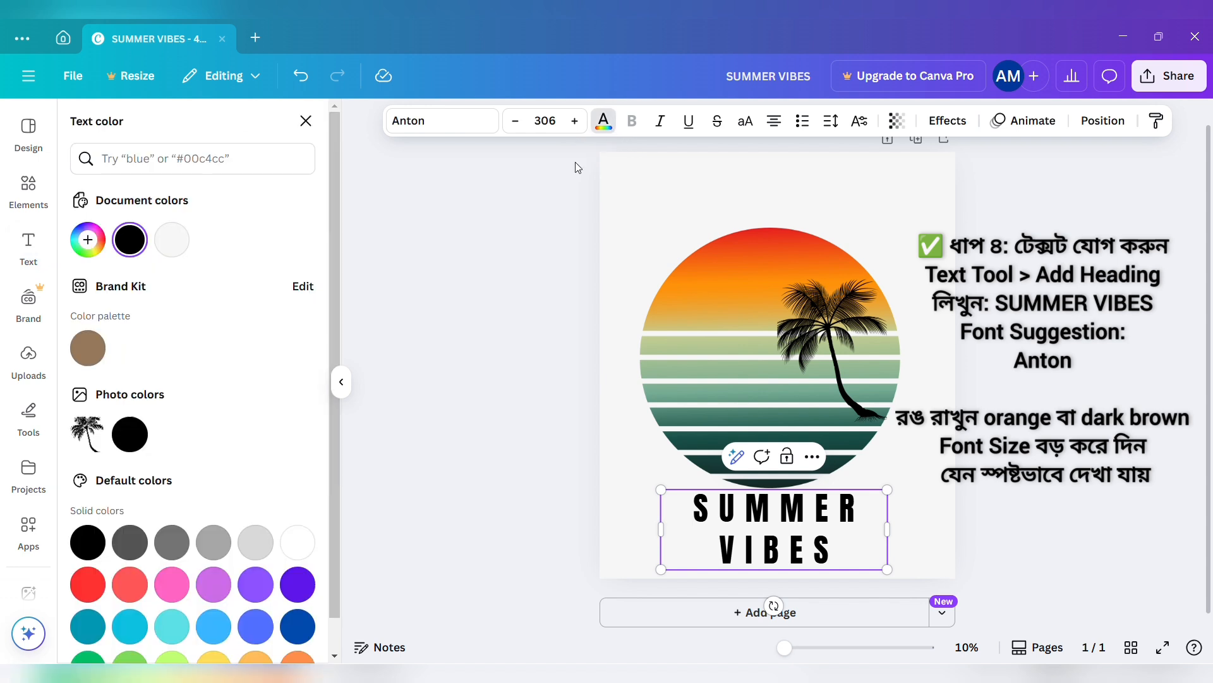
left_click(106, 251)
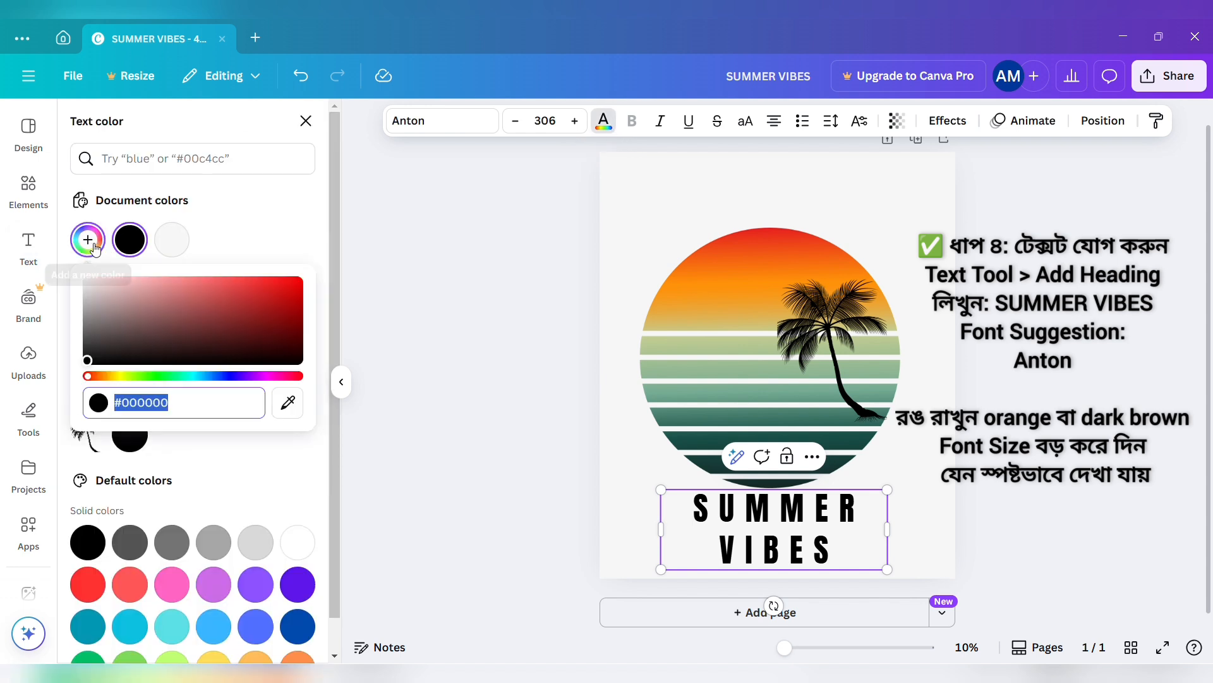
left_click(105, 377)
left_click_drag(101, 360, 320, 289)
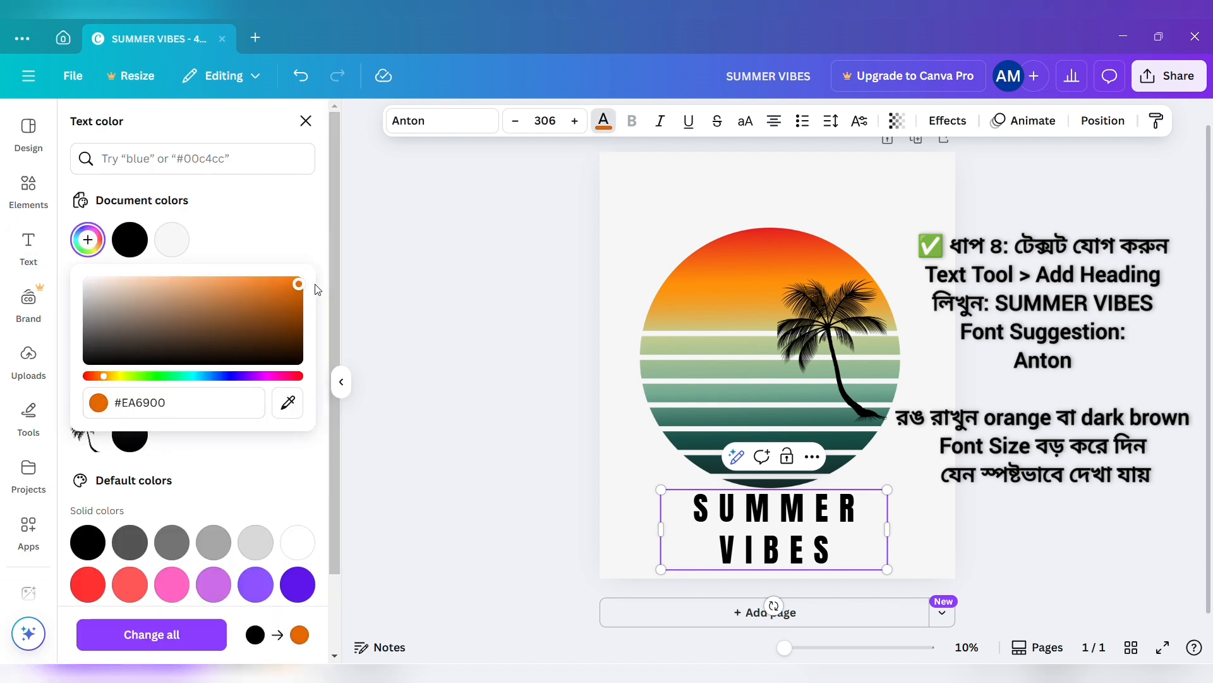
left_click(718, 507)
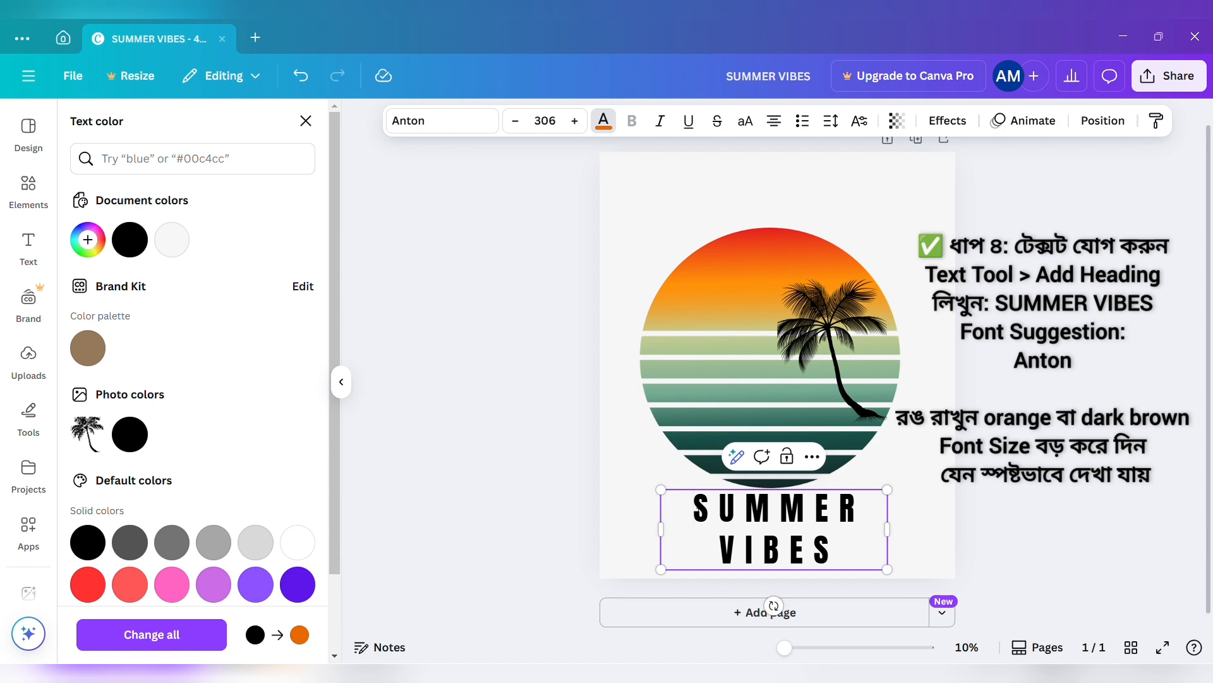
left_click(718, 508)
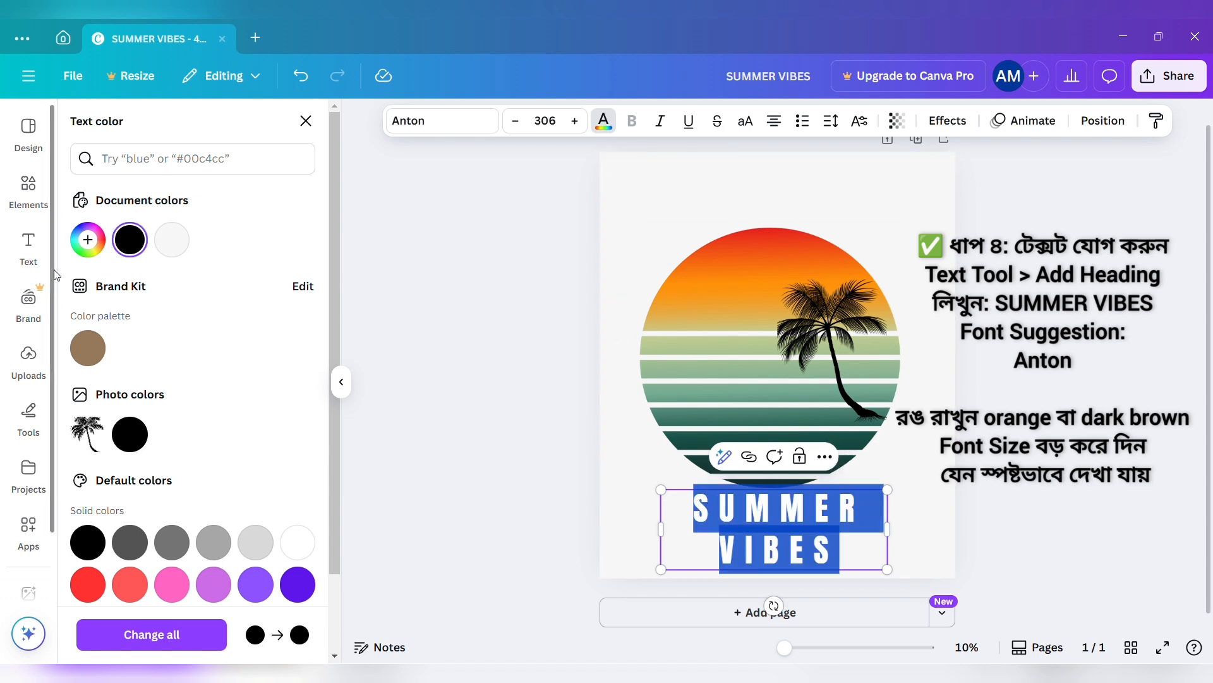
left_click(92, 249)
left_click(101, 376)
left_click_drag(87, 359, 294, 287)
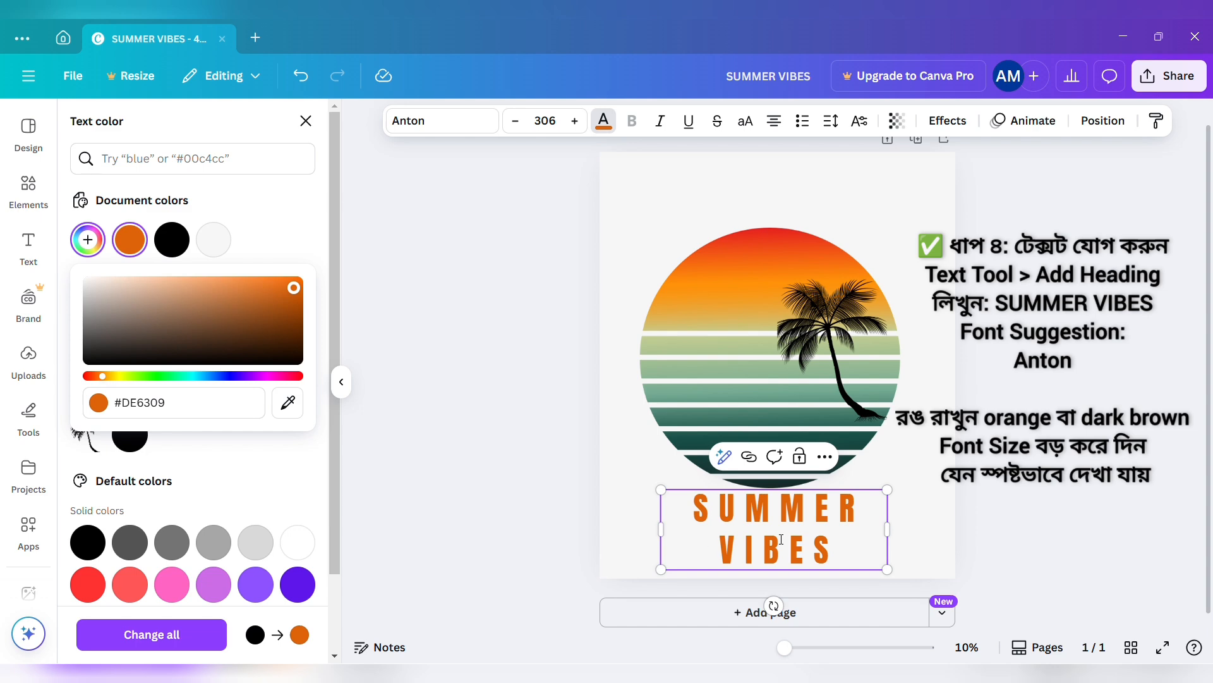
Reduce the letter spacing of the SUMMER VIBES text to 26.
left_click(831, 121)
left_click(831, 121)
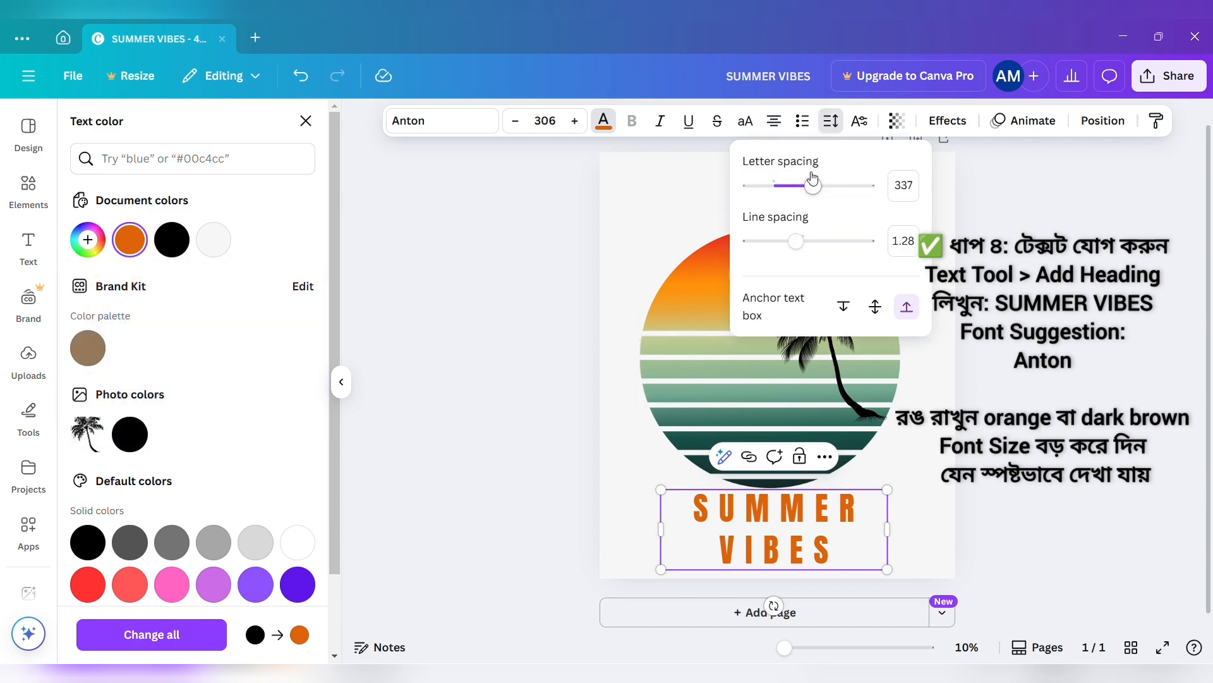
left_click_drag(812, 186, 778, 188)
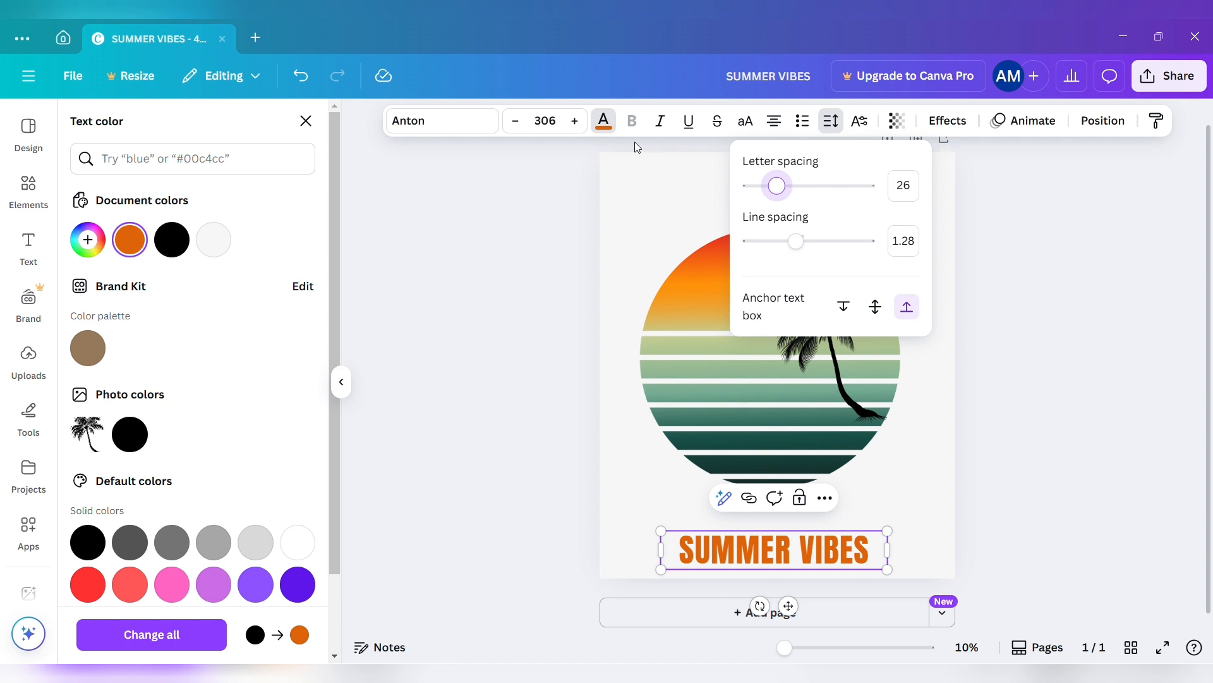
Increase the font size of the SUMMER VIBES text to 343.
left_click(575, 120)
left_click(575, 121)
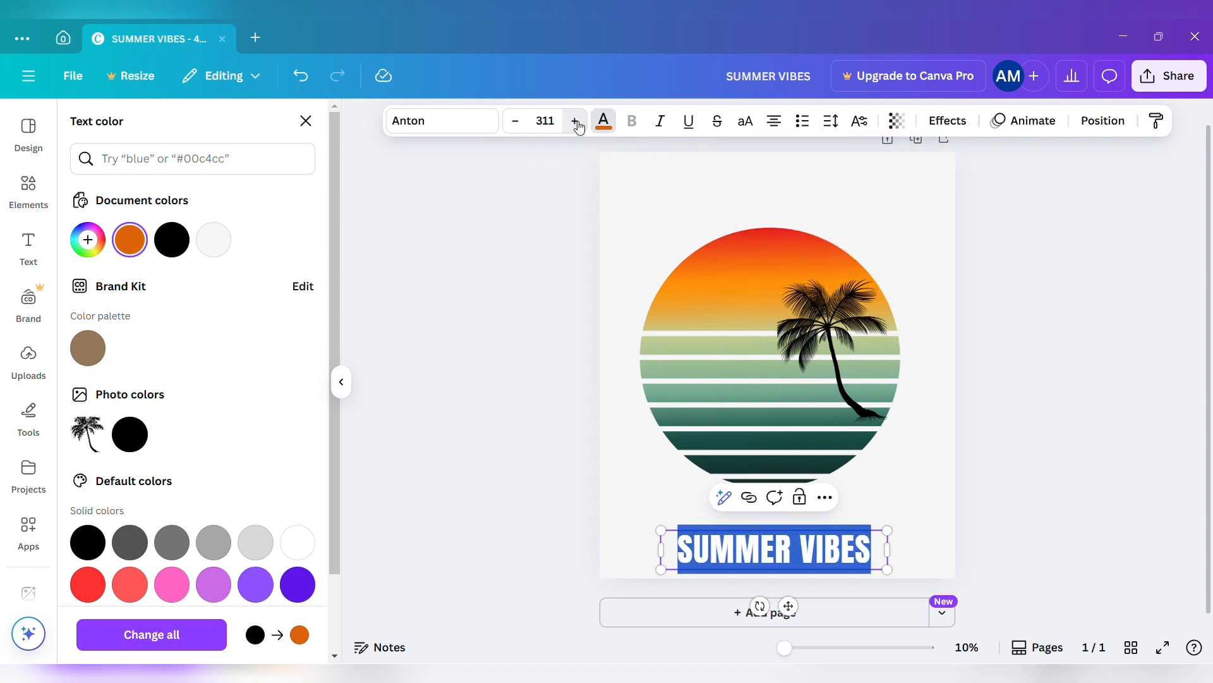
left_click(576, 121)
left_click(576, 121)
left_click(576, 121)
left_click(576, 121)
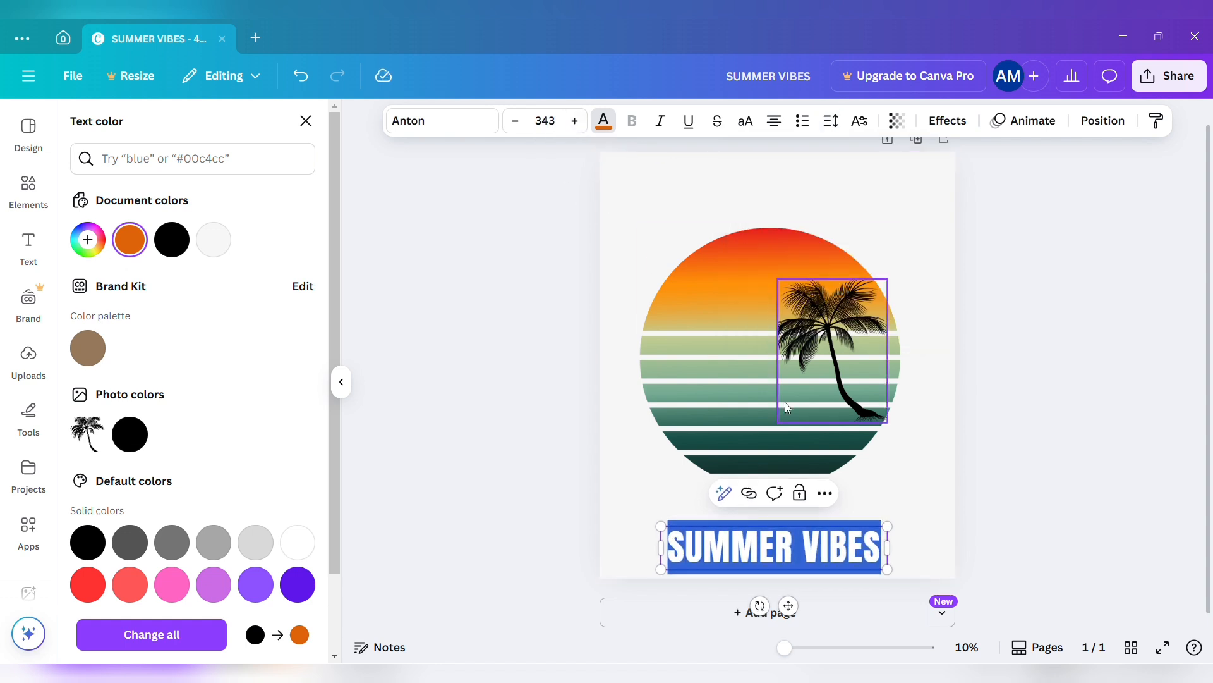
left_click(892, 551)
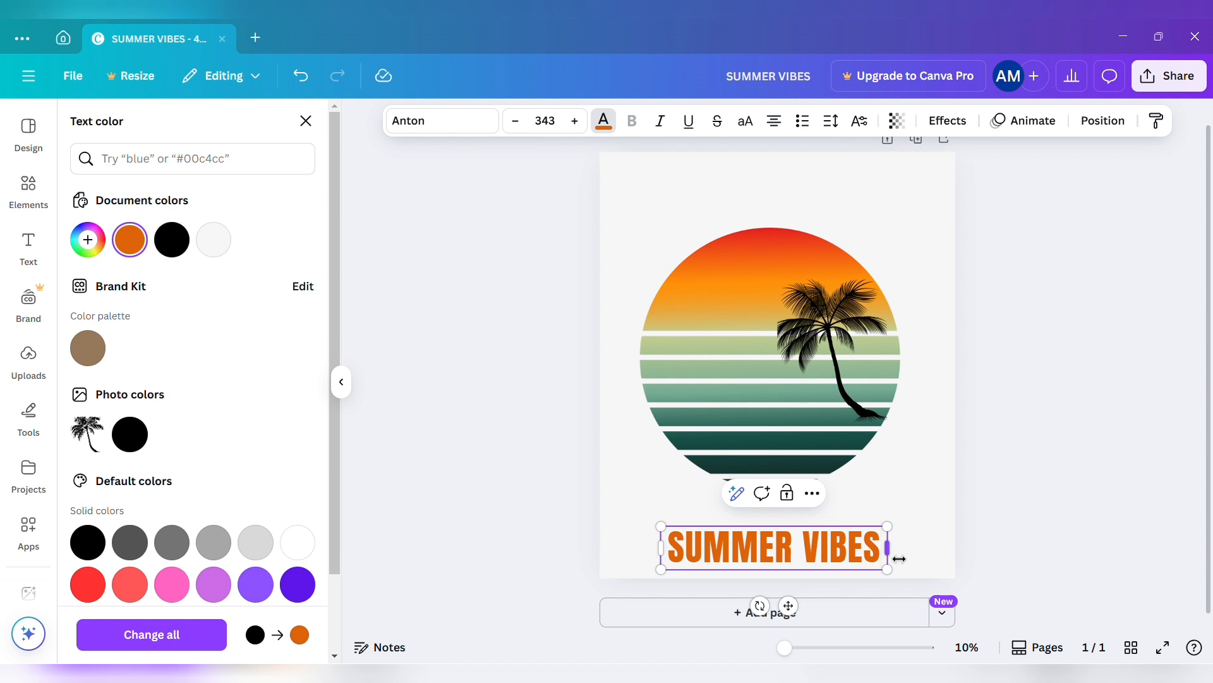
Widen the SUMMER VIBES text box on both sides and increase its font size to 404.
left_click_drag(890, 550, 913, 548)
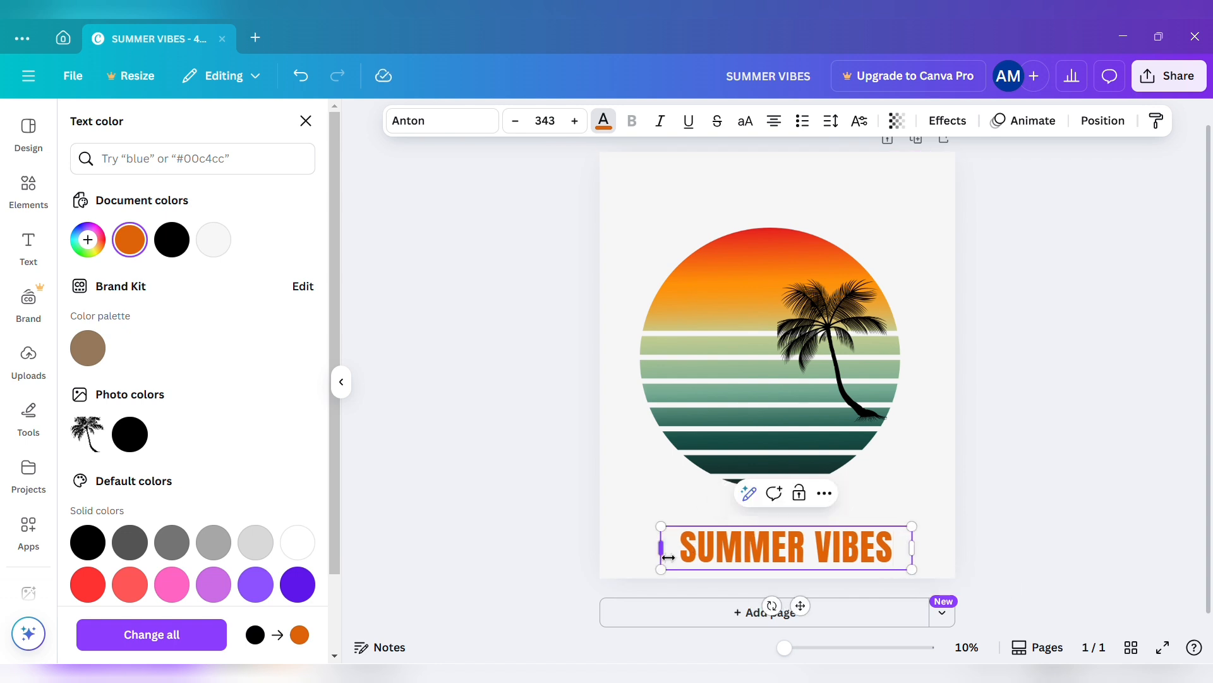
left_click_drag(668, 557, 589, 556)
left_click(577, 121)
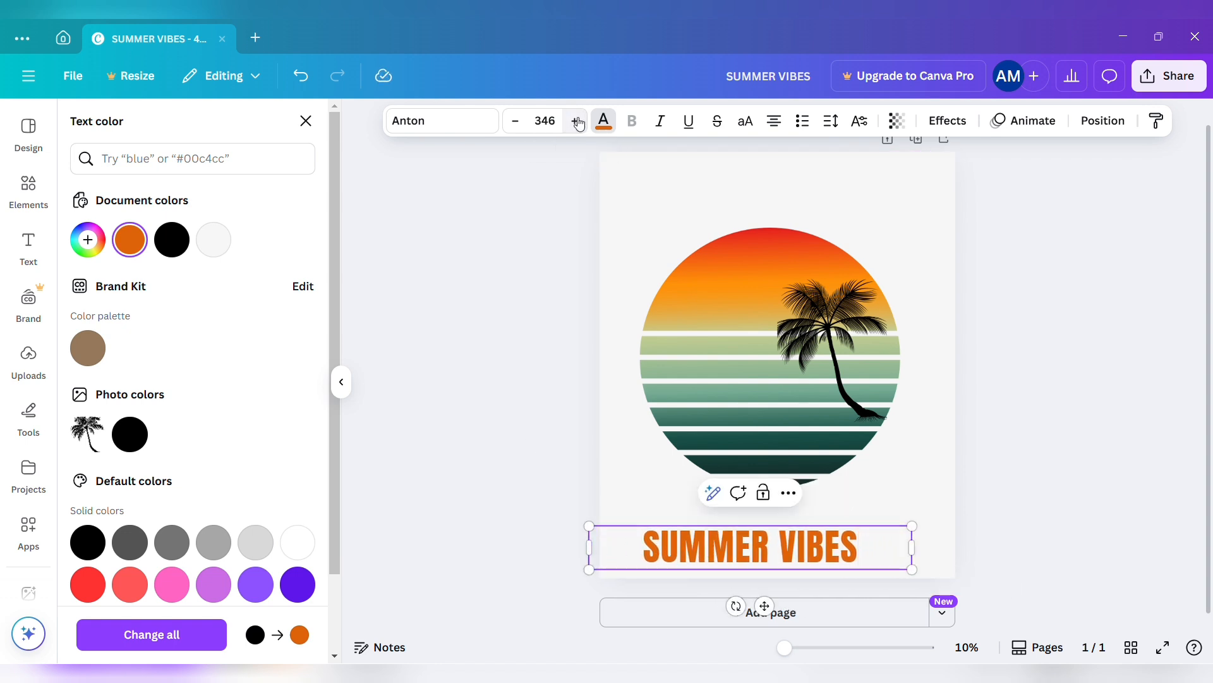
left_click(577, 120)
left_click(577, 121)
left_click(577, 121)
left_click(577, 120)
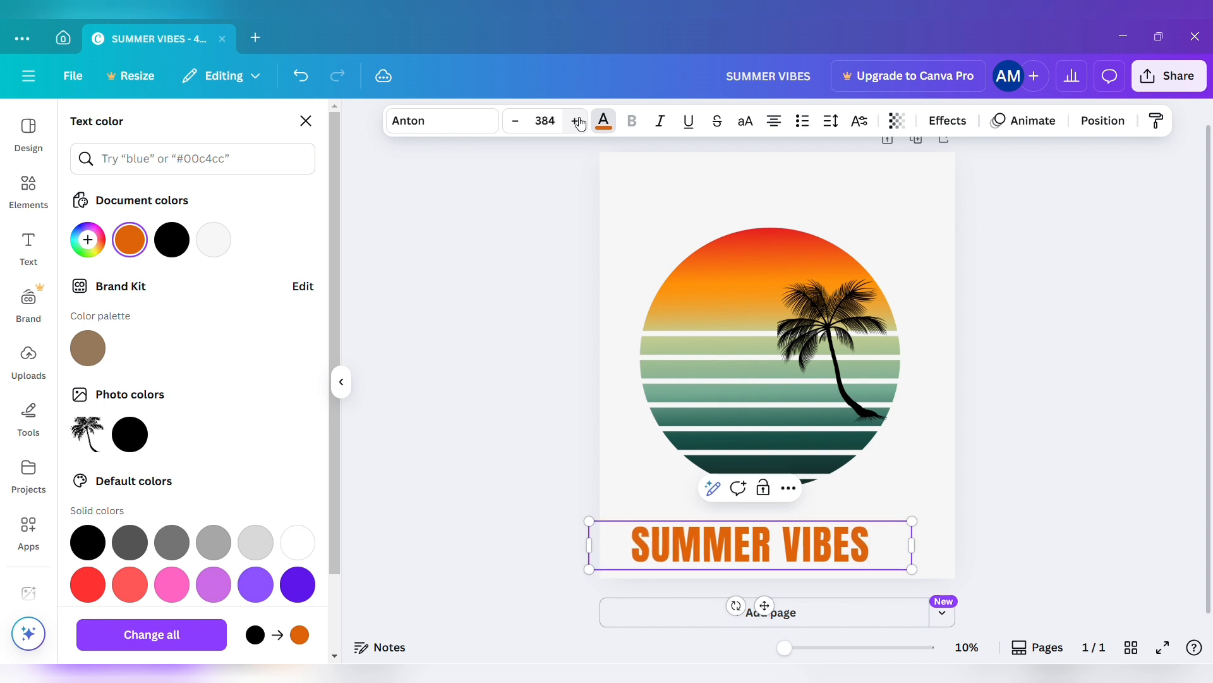
left_click(577, 121)
left_click(577, 121)
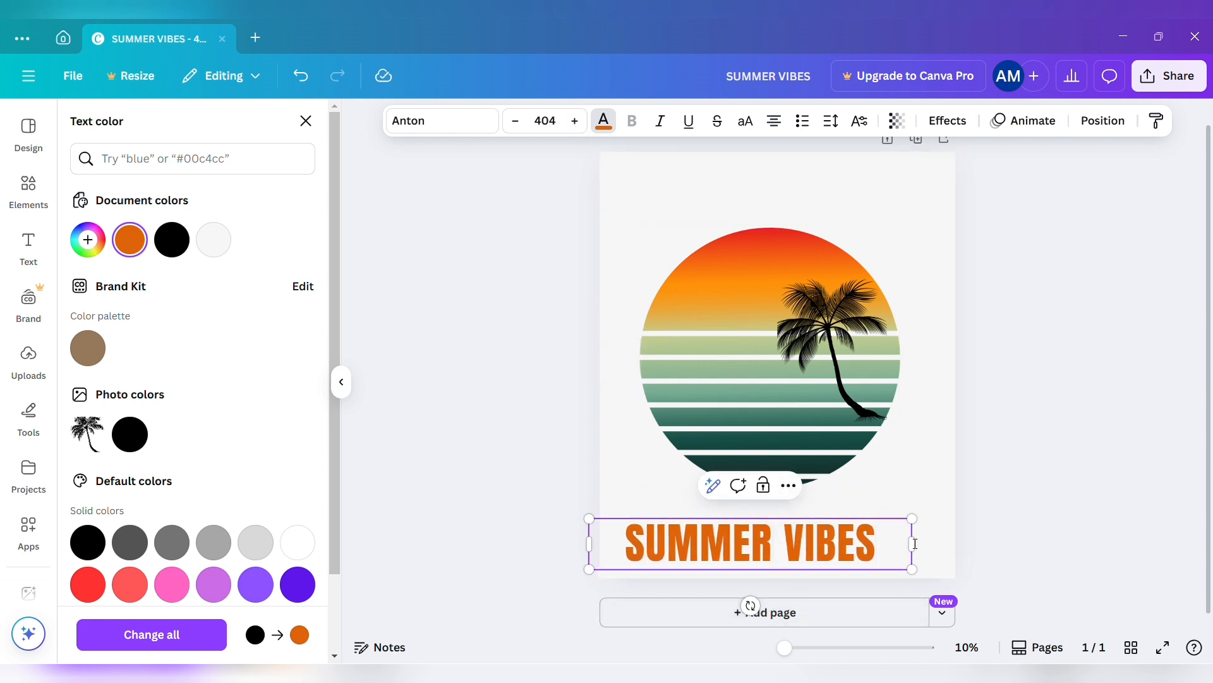
Widen the SUMMER VIBES text box slightly and move it up directly beneath the sunset circle, centered under it.
left_click_drag(913, 544, 927, 552)
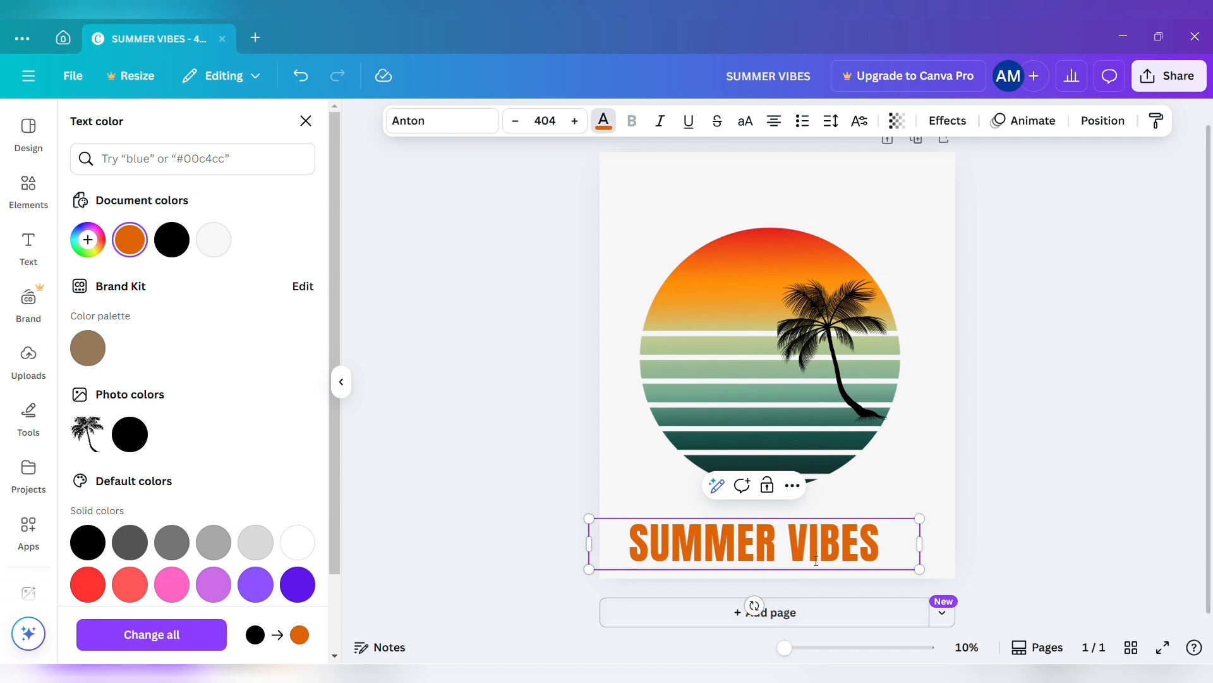
left_click(804, 485)
left_click(904, 525)
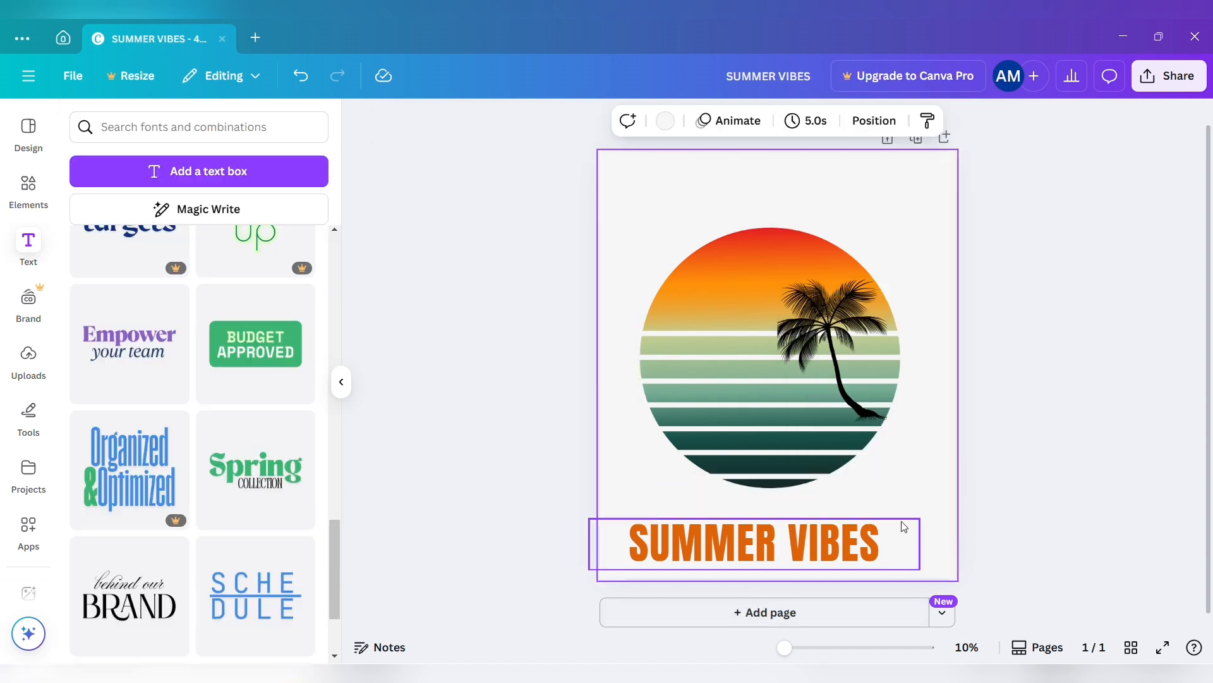
left_click(860, 560)
left_click_drag(903, 540, 928, 515)
Find the black silhouette of two leaning palms on a curved base in the palm trees graphics and add it to the page.
left_click(873, 415)
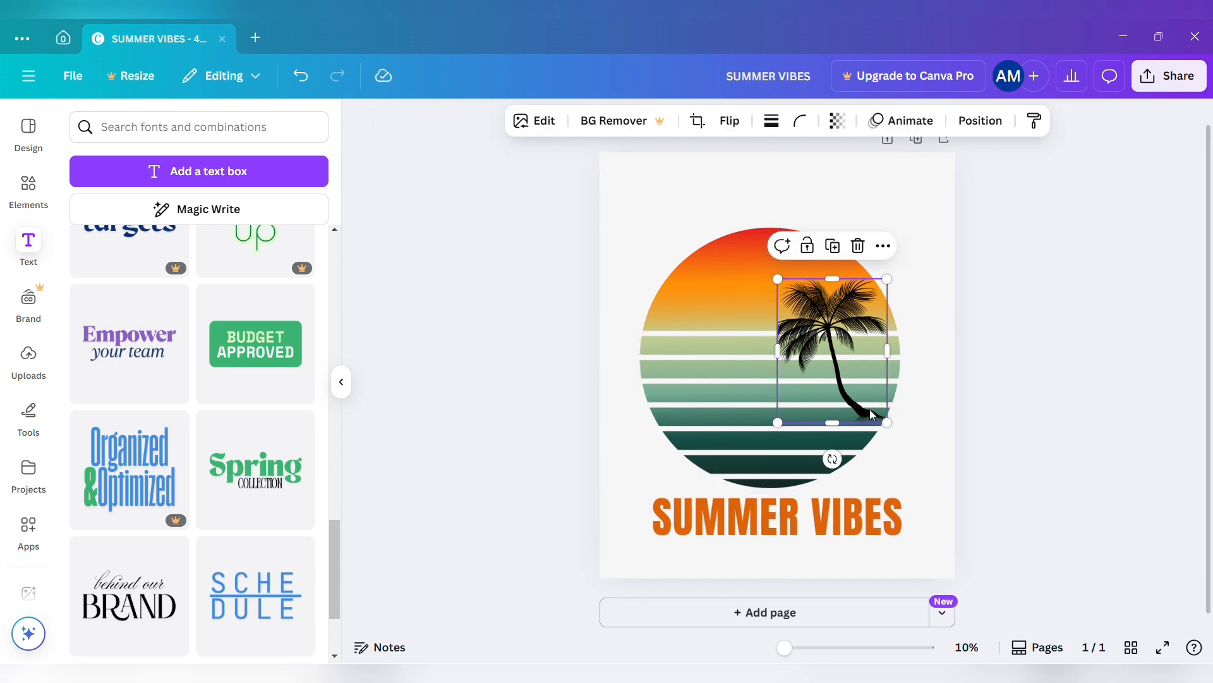
left_click(33, 201)
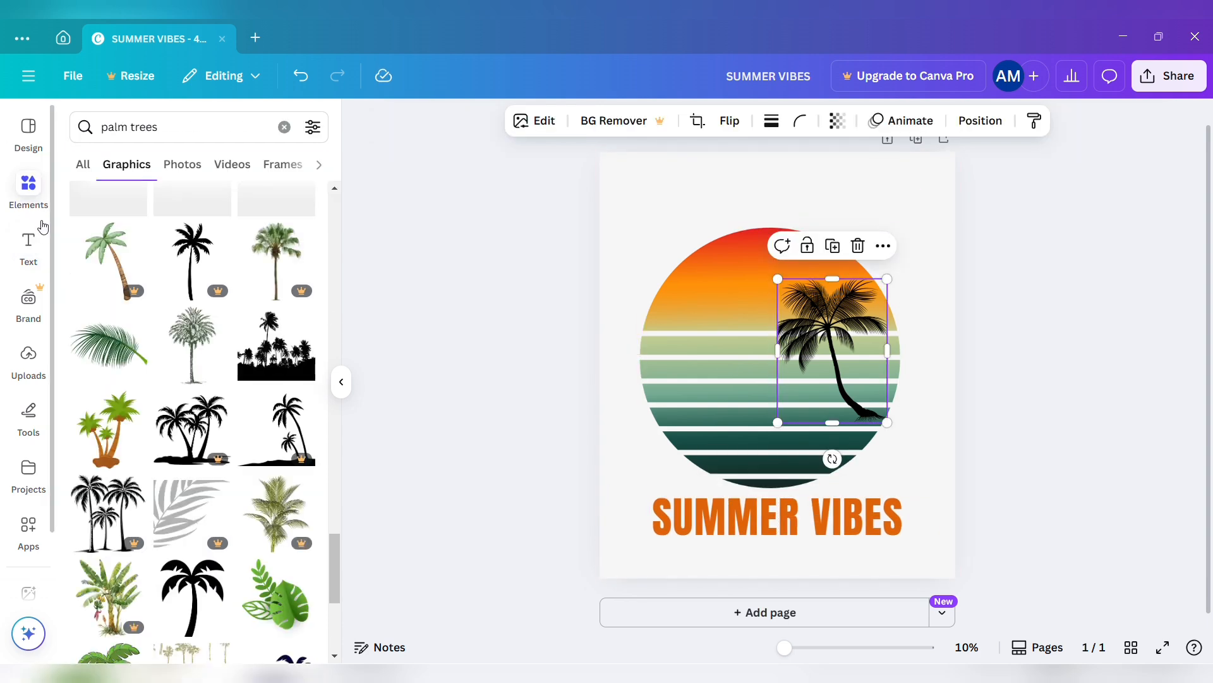
scroll(175, 402, "down", 5)
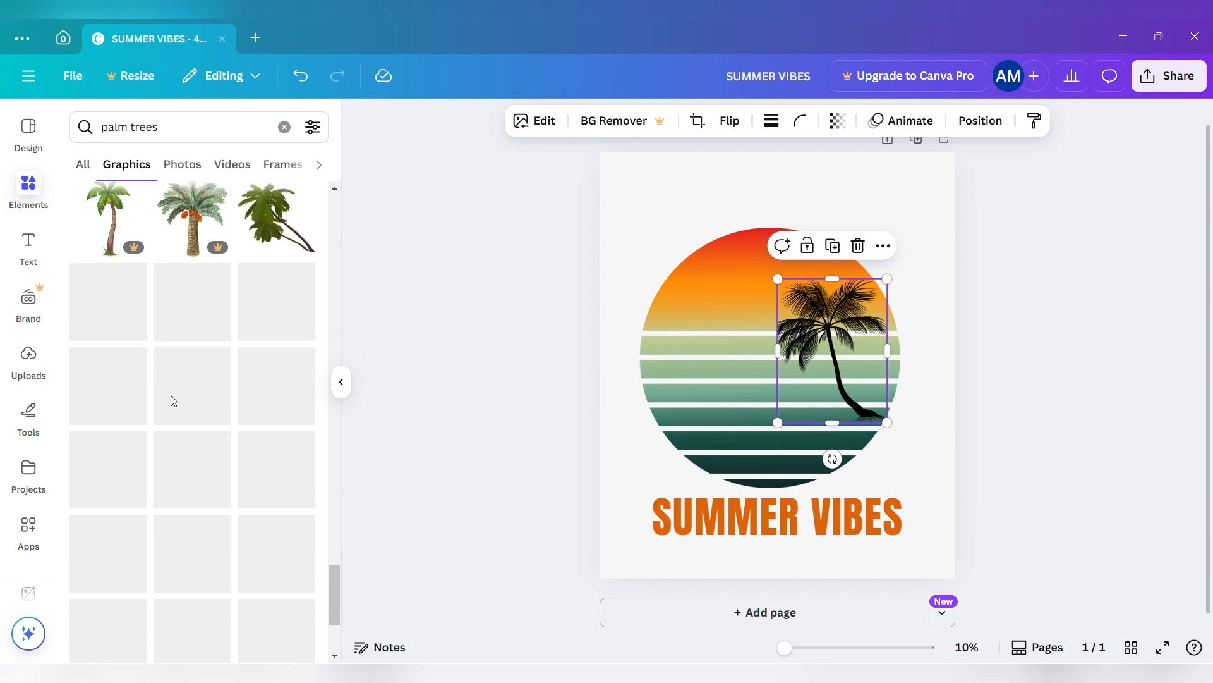
scroll(176, 402, "down", 5)
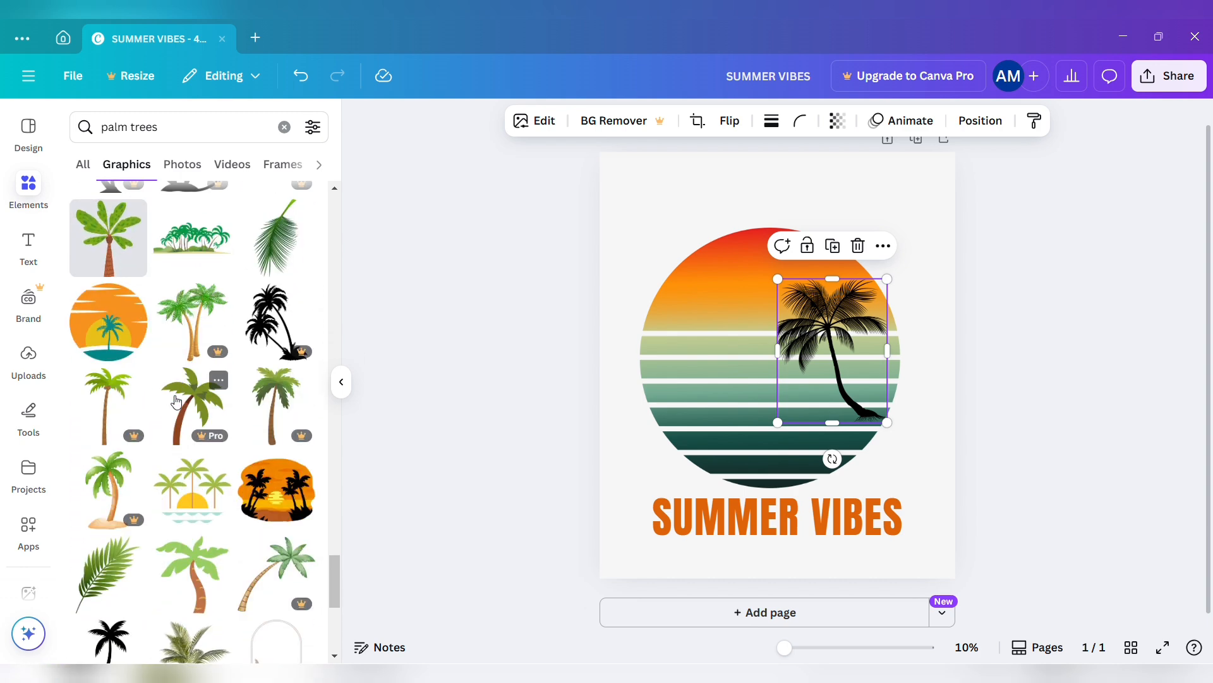
scroll(176, 401, "down", 5)
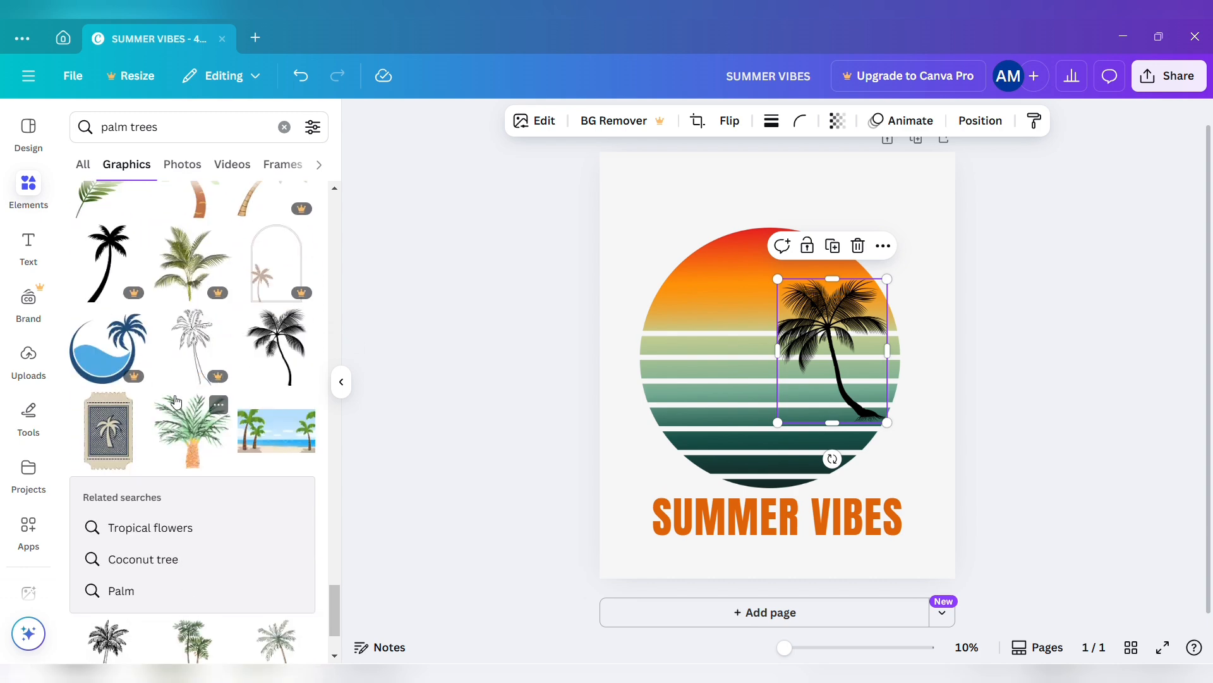
scroll(176, 402, "down", 5)
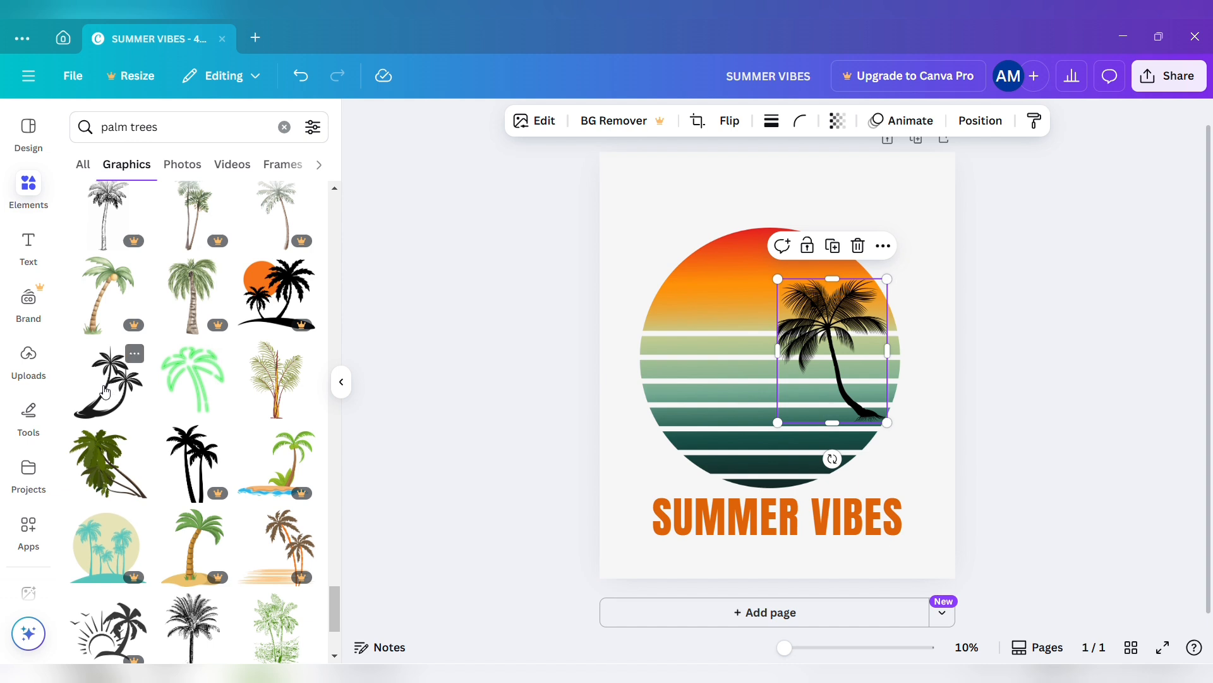
left_click(105, 392)
Enlarge the new two-palm silhouette and position it in the lower middle of the sunset circle.
left_click_drag(735, 430, 676, 422)
left_click_drag(790, 439, 819, 468)
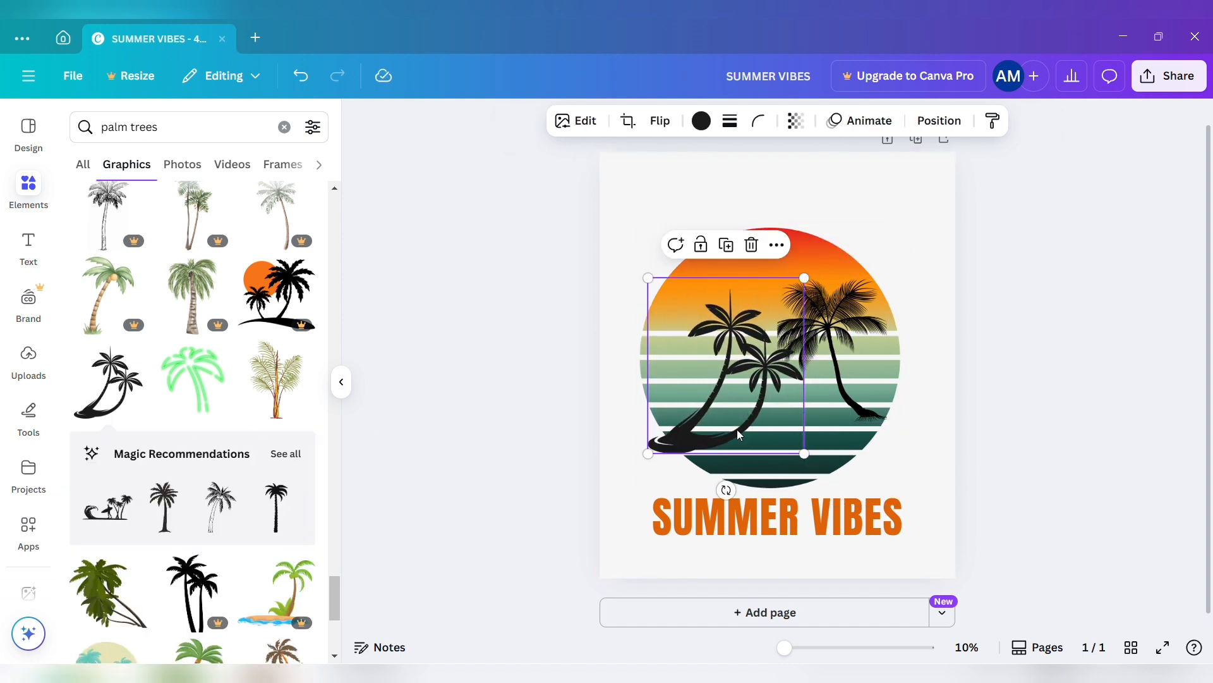
left_click_drag(745, 434, 753, 418)
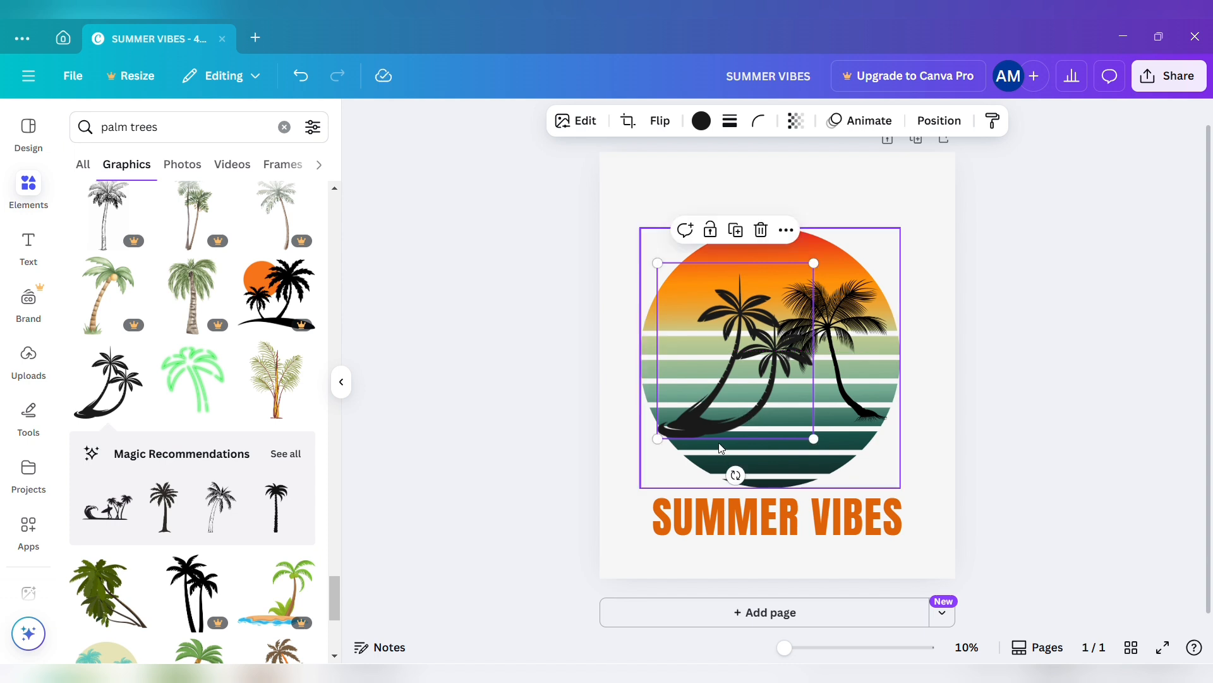
left_click_drag(715, 433, 750, 468)
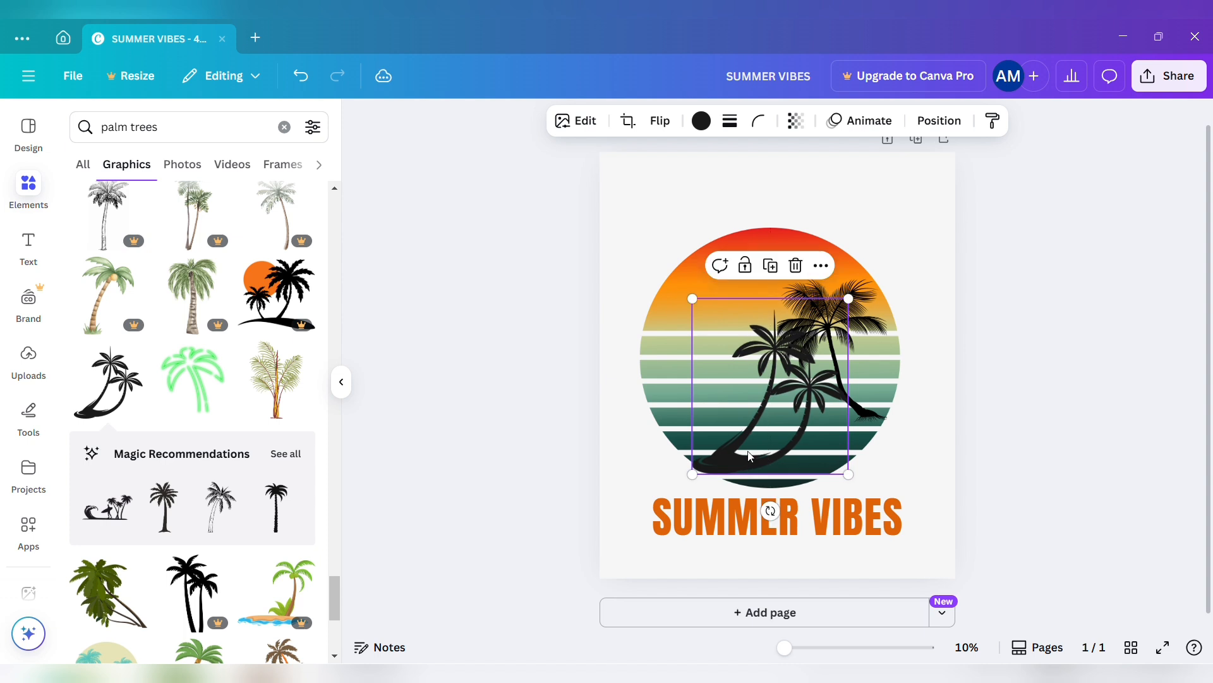
Delete the original single palm tree from the sunset circle.
left_click(856, 404)
left_click_drag(885, 420, 876, 395)
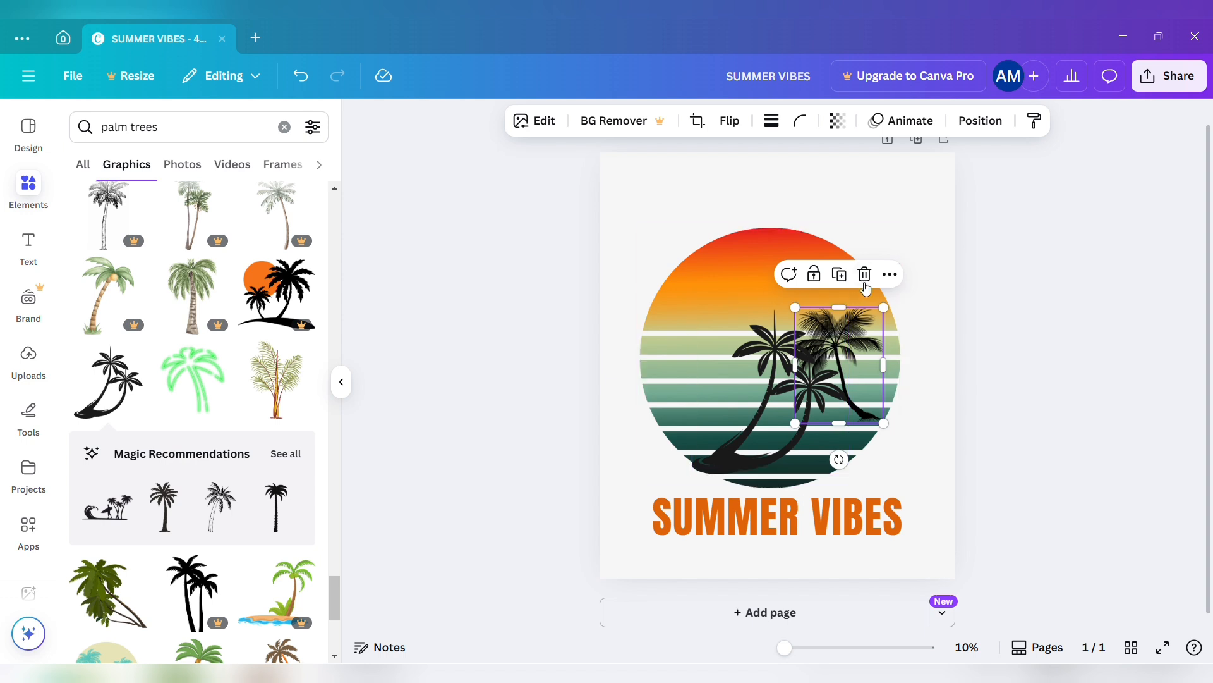
left_click(866, 284)
Enlarge the two-palm silhouette and shift it to the right within the sunset circle.
left_click(796, 444)
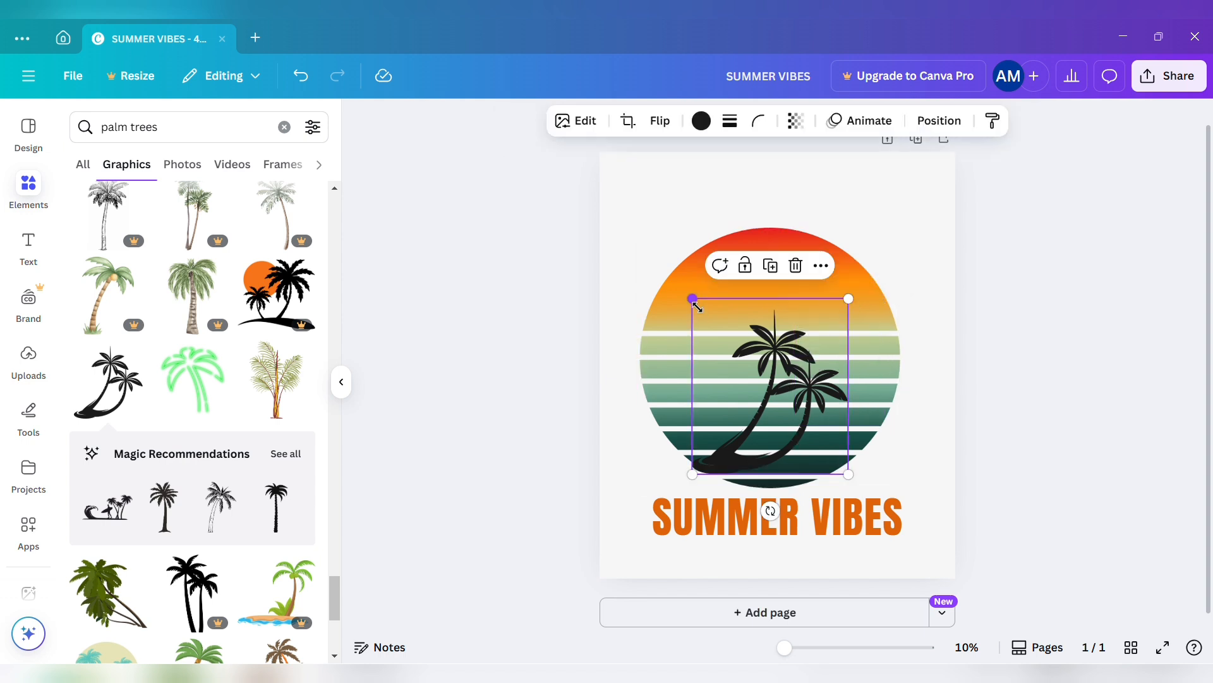
left_click_drag(698, 306, 641, 247)
left_click_drag(751, 444, 799, 444)
left_click(626, 436)
Find another black silhouette with two thin curved palms, add it, enlarge it and place it on the lower left of the sunset circle.
scroll(149, 418, "down", 5)
scroll(149, 417, "down", 3)
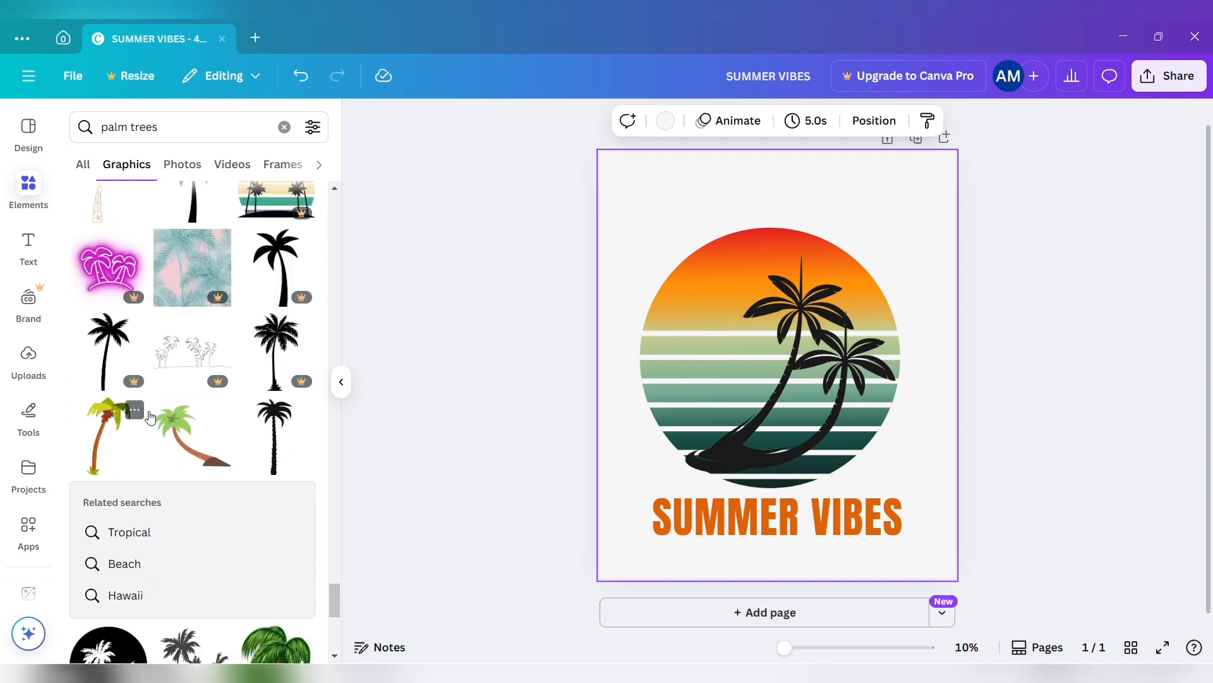
scroll(149, 417, "down", 7)
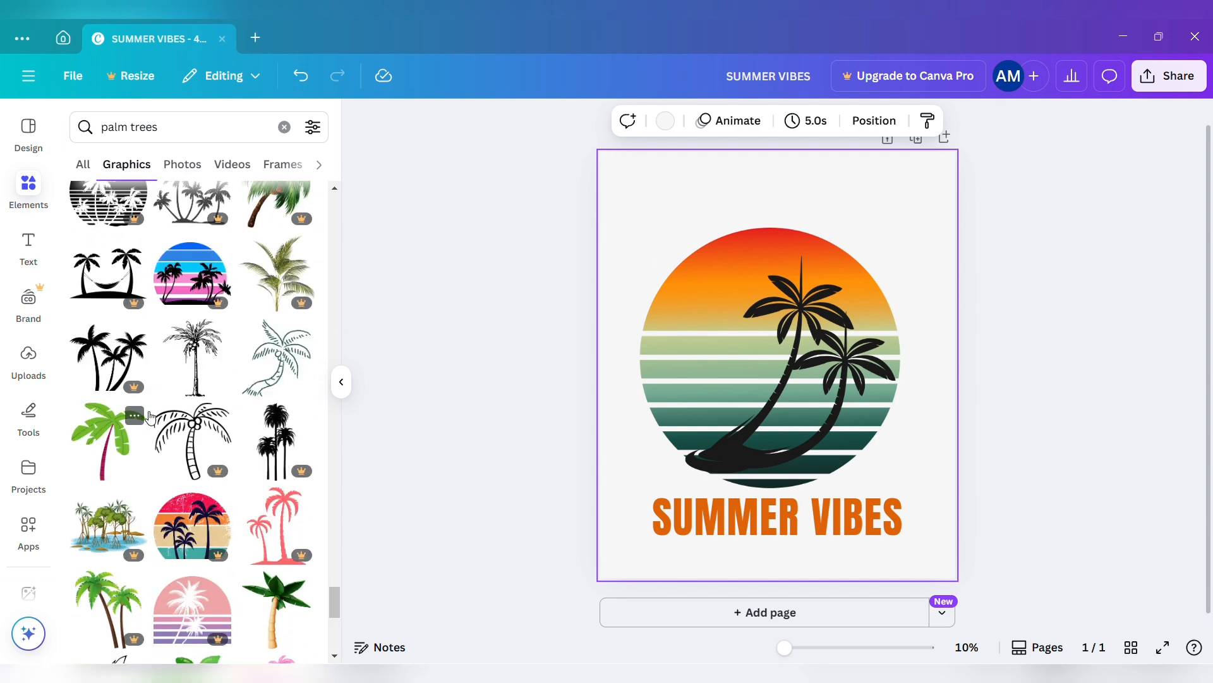
scroll(192, 411, "down", 6)
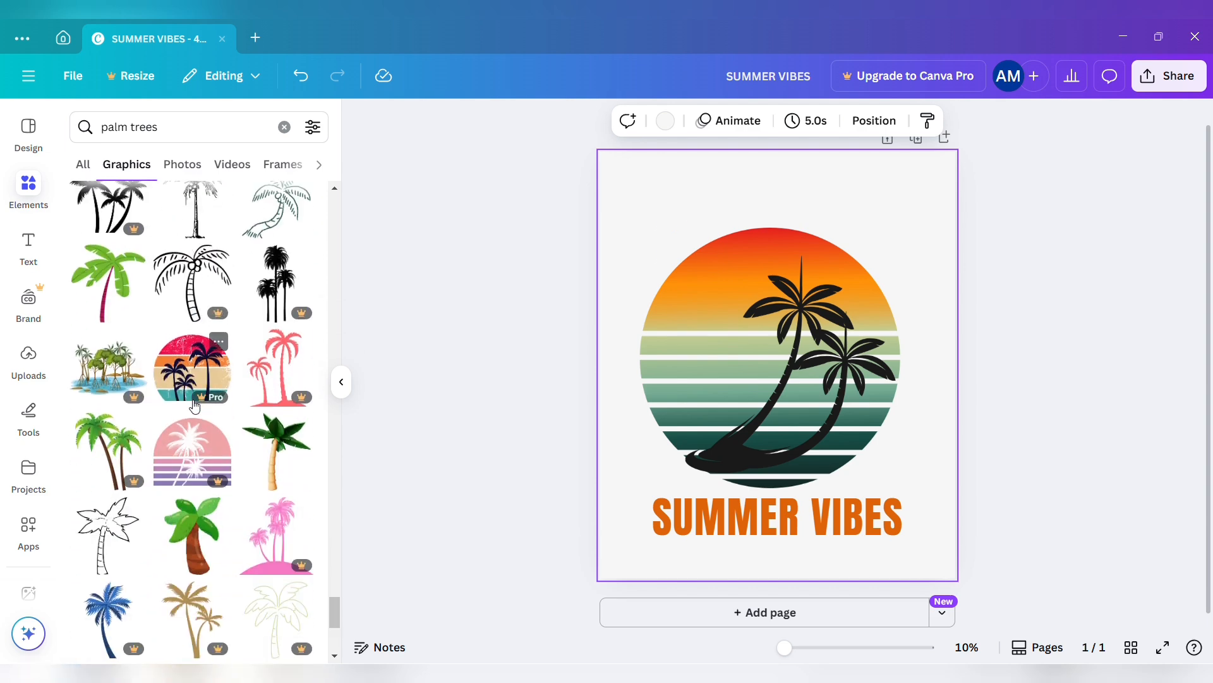
scroll(195, 406, "down", 10)
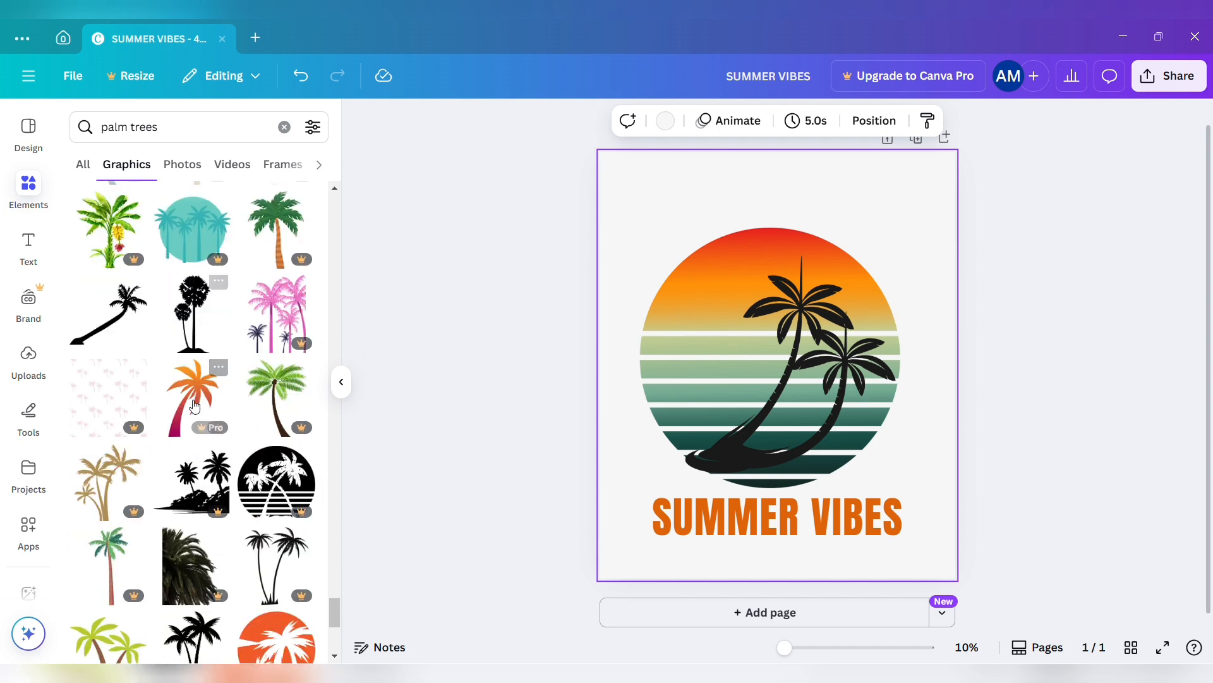
scroll(179, 441, "up", 1)
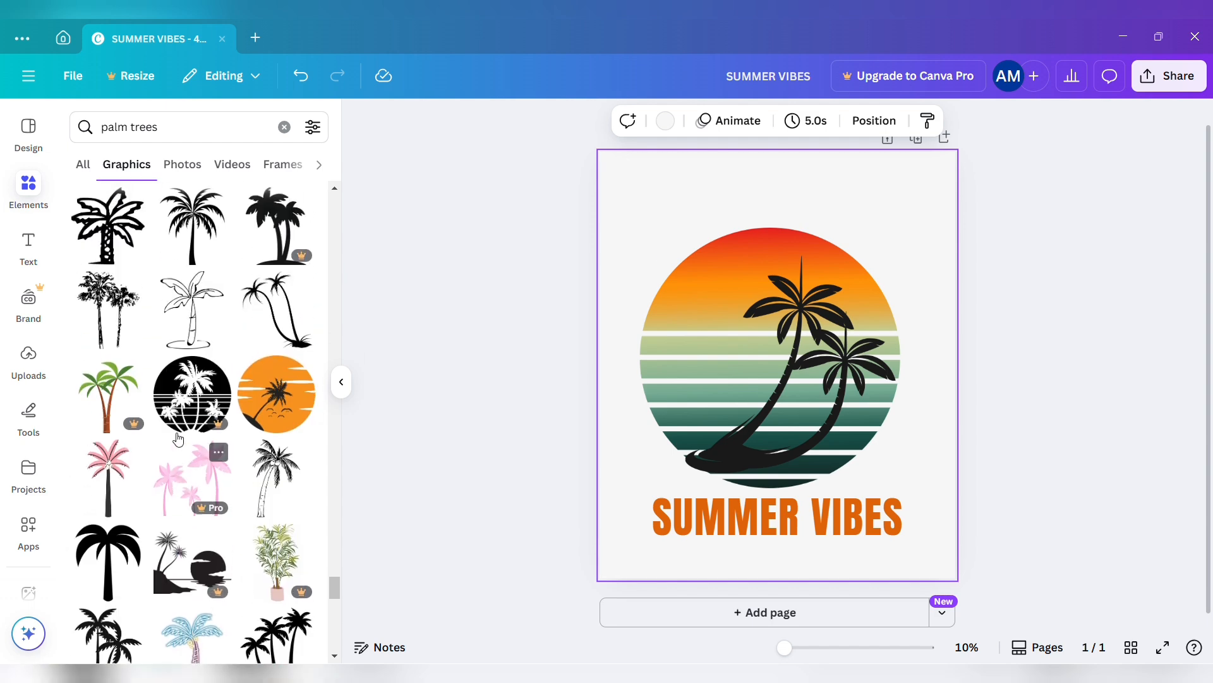
left_click(299, 343)
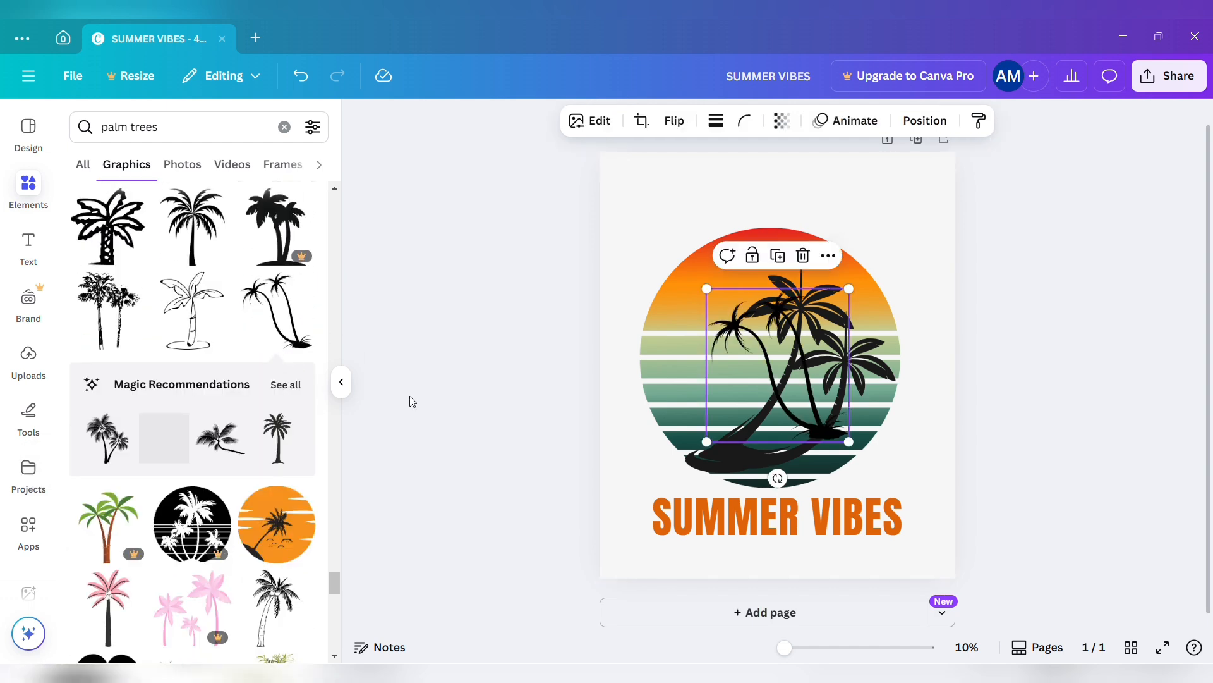
left_click_drag(812, 426, 798, 489)
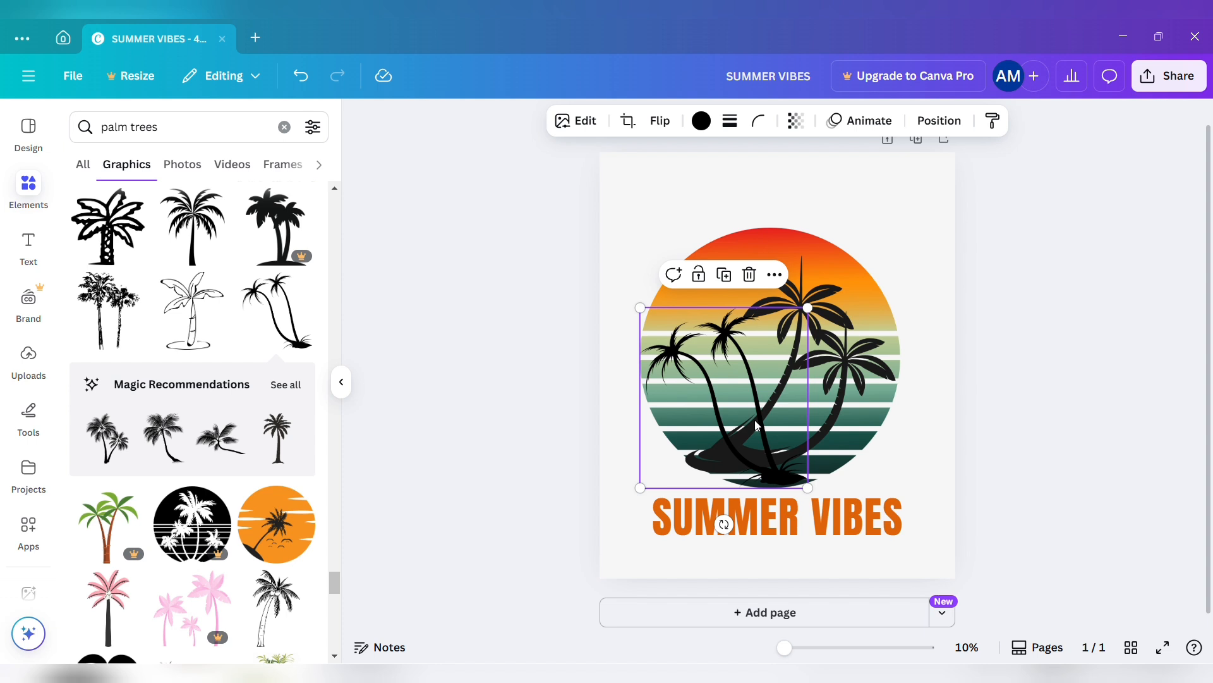
Shrink the leafy two-palm silhouette, move it to the circle's lower right edge, and nudge the thin palms so the trunk bases meet.
left_click_drag(774, 450, 777, 446)
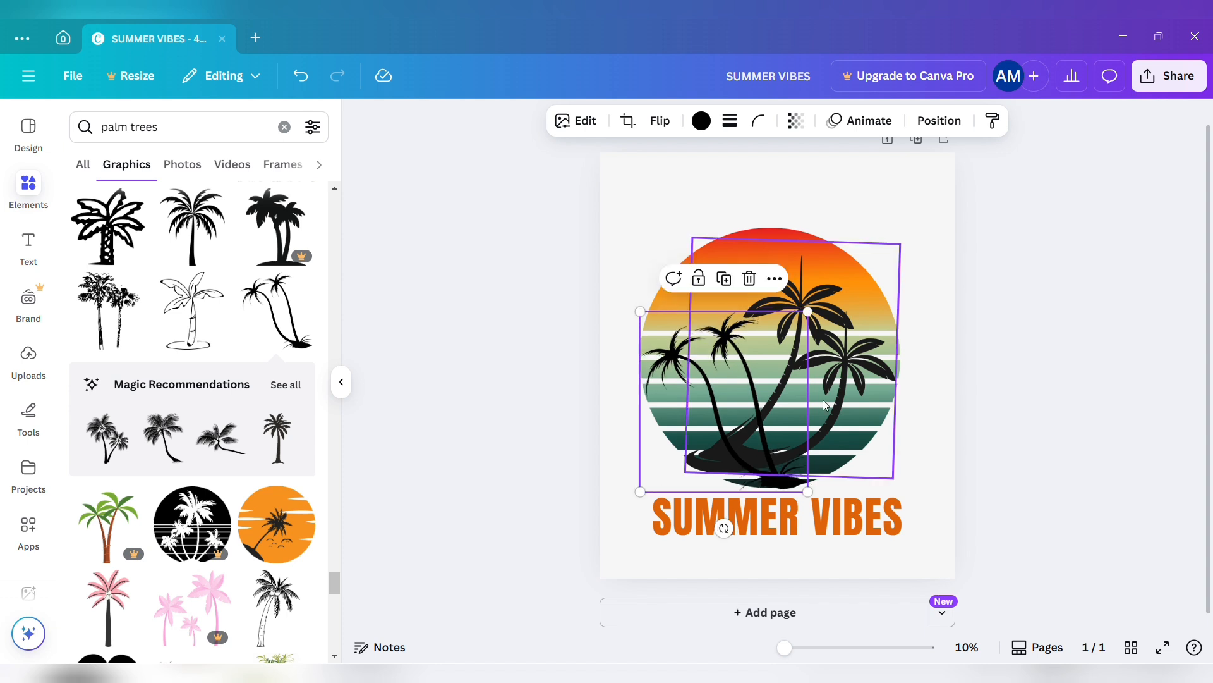
left_click_drag(893, 479, 867, 447)
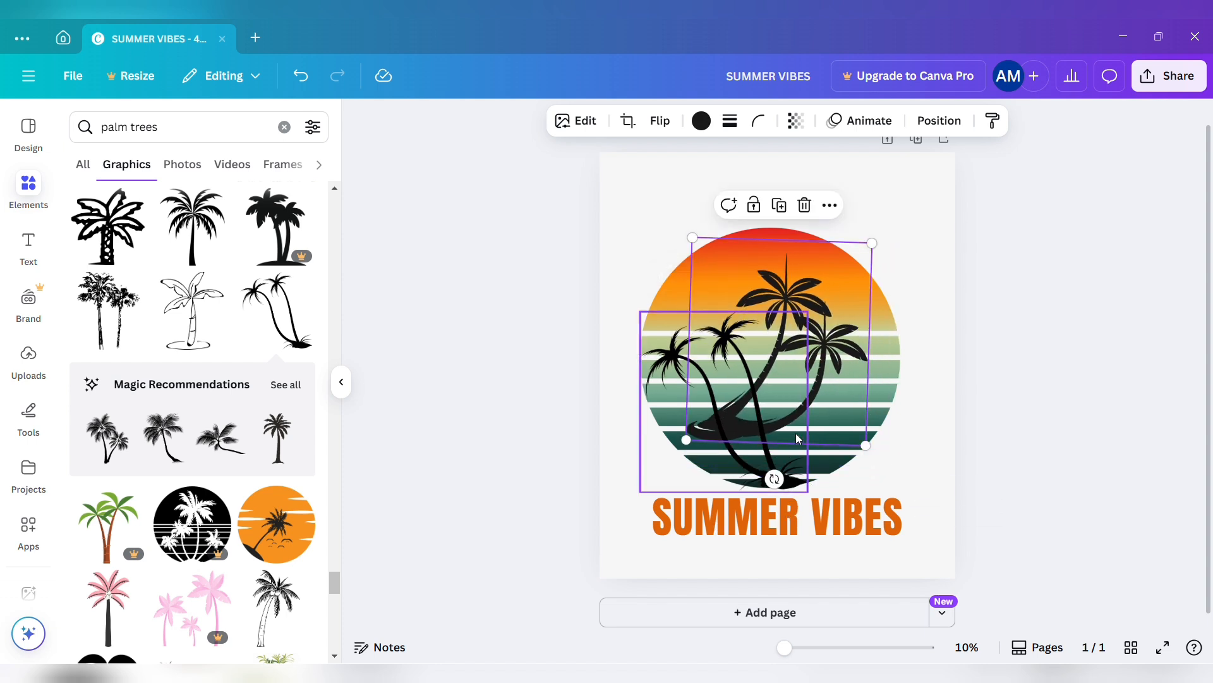
left_click_drag(833, 389, 885, 426)
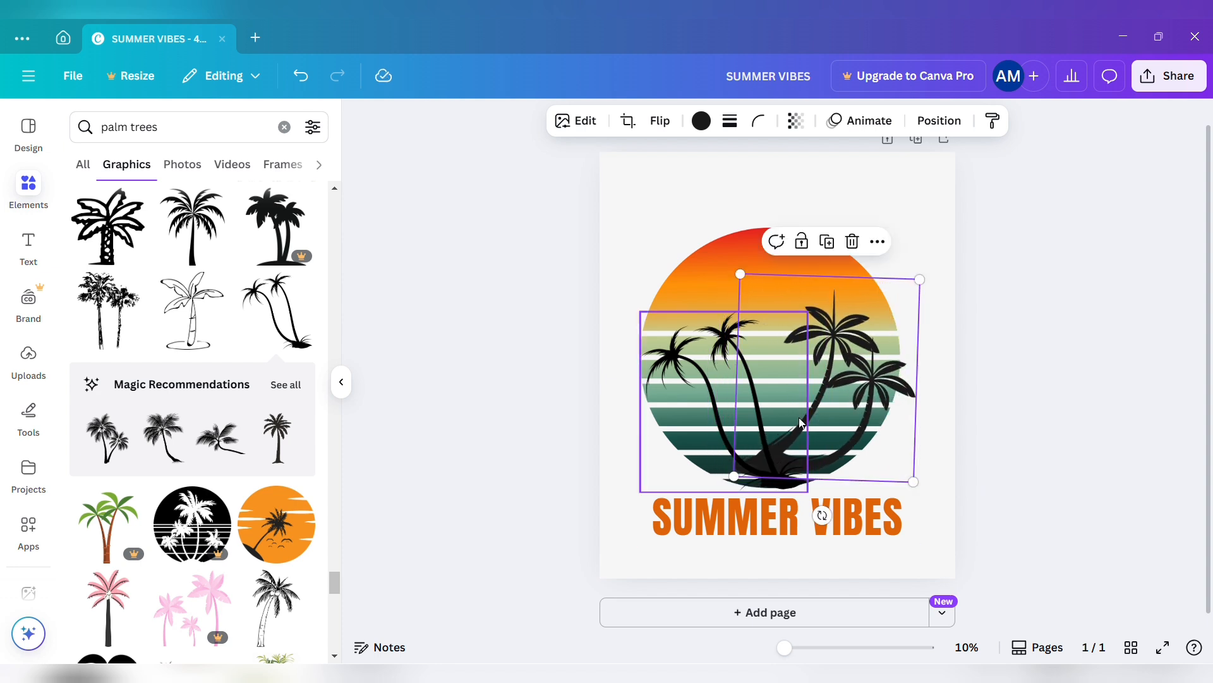
left_click_drag(746, 456, 741, 453)
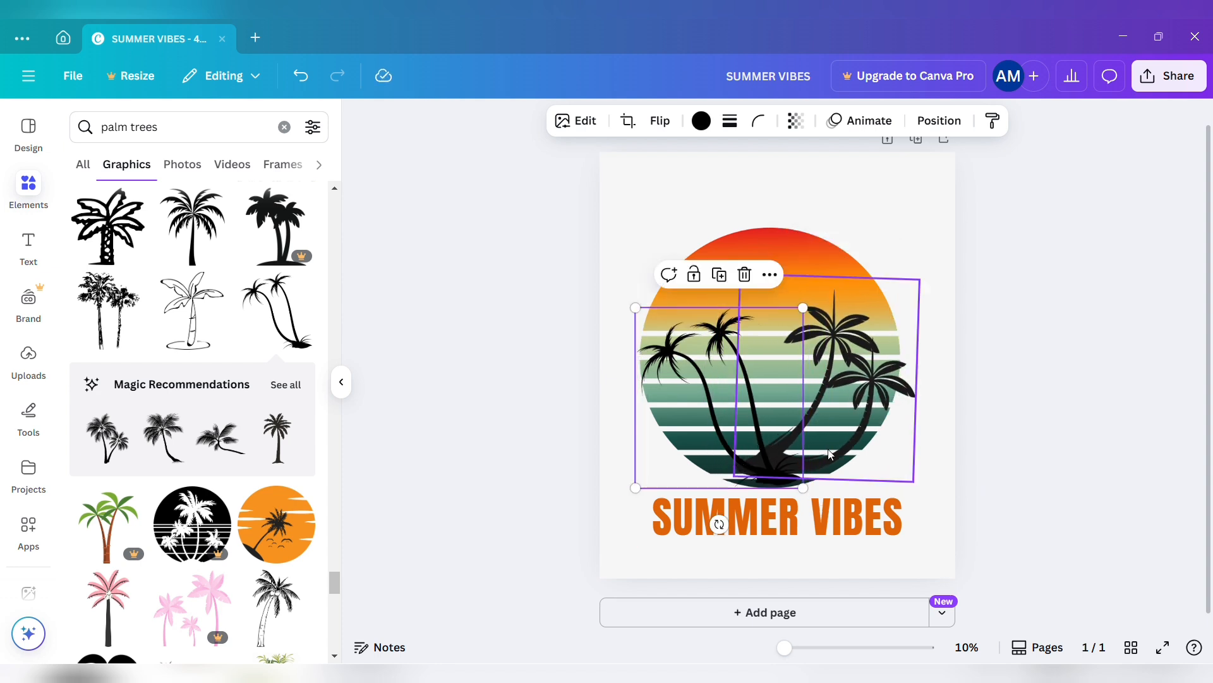
left_click(927, 394)
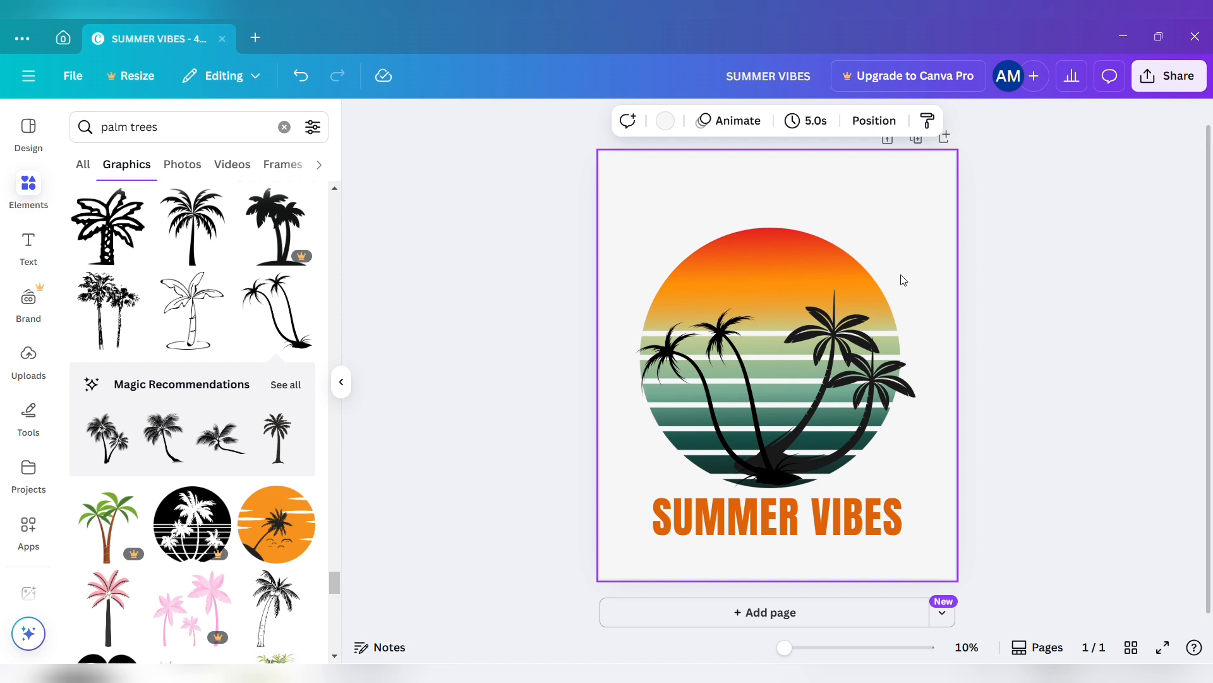
Download the design as a PNG at size 1 with the download settings saved, declining the app rating request.
left_click(1152, 70)
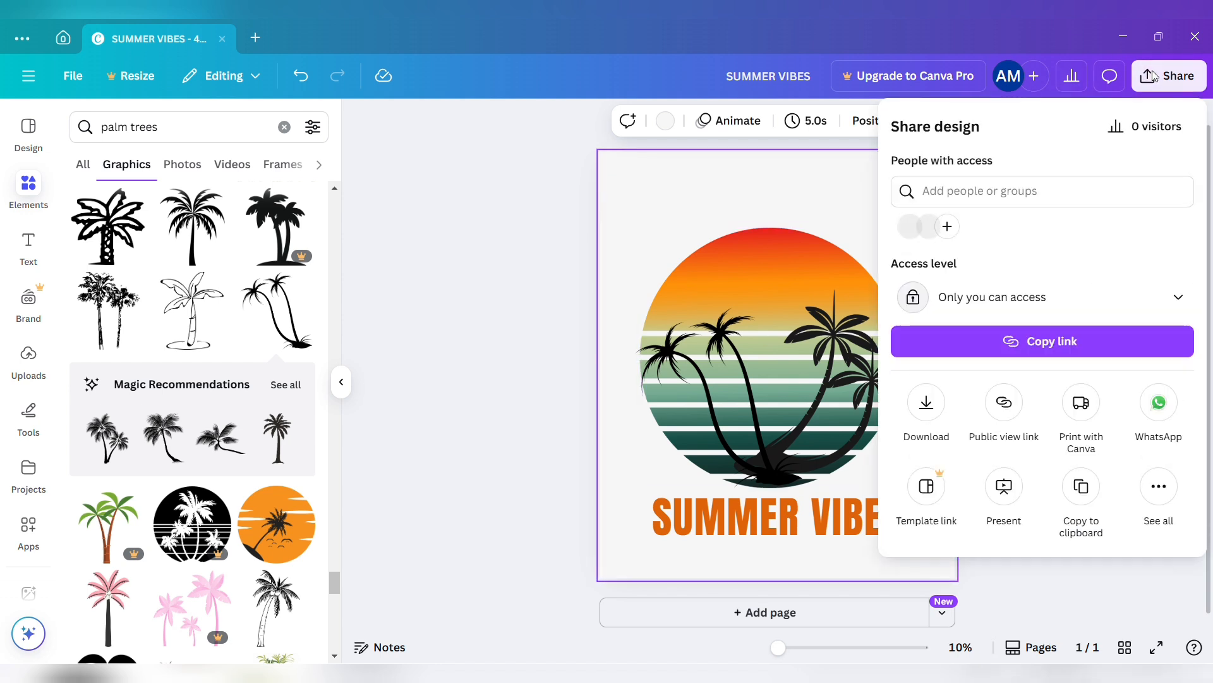
left_click(939, 411)
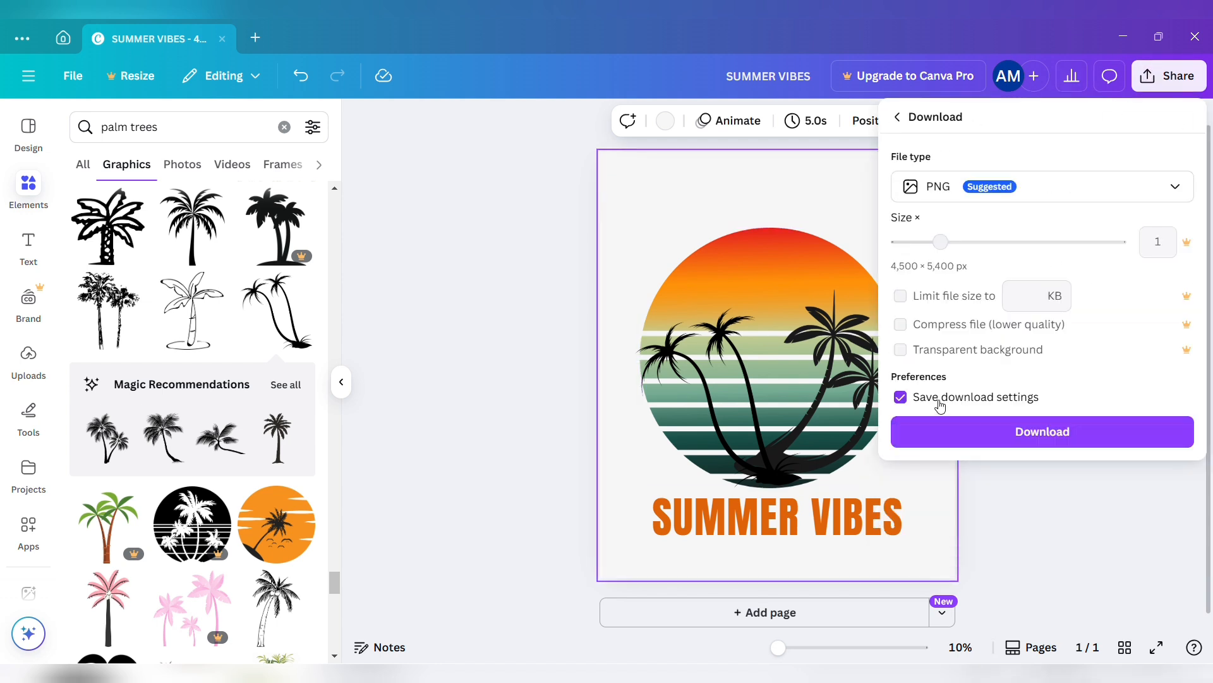
left_click(965, 422)
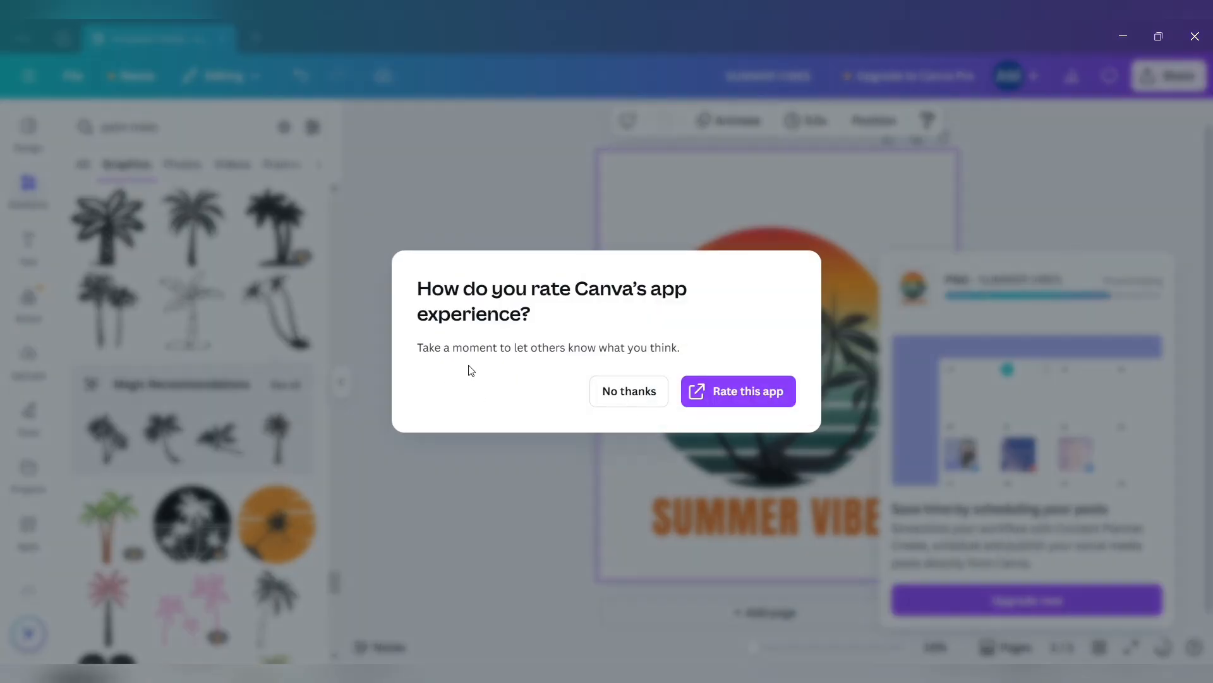
left_click(630, 391)
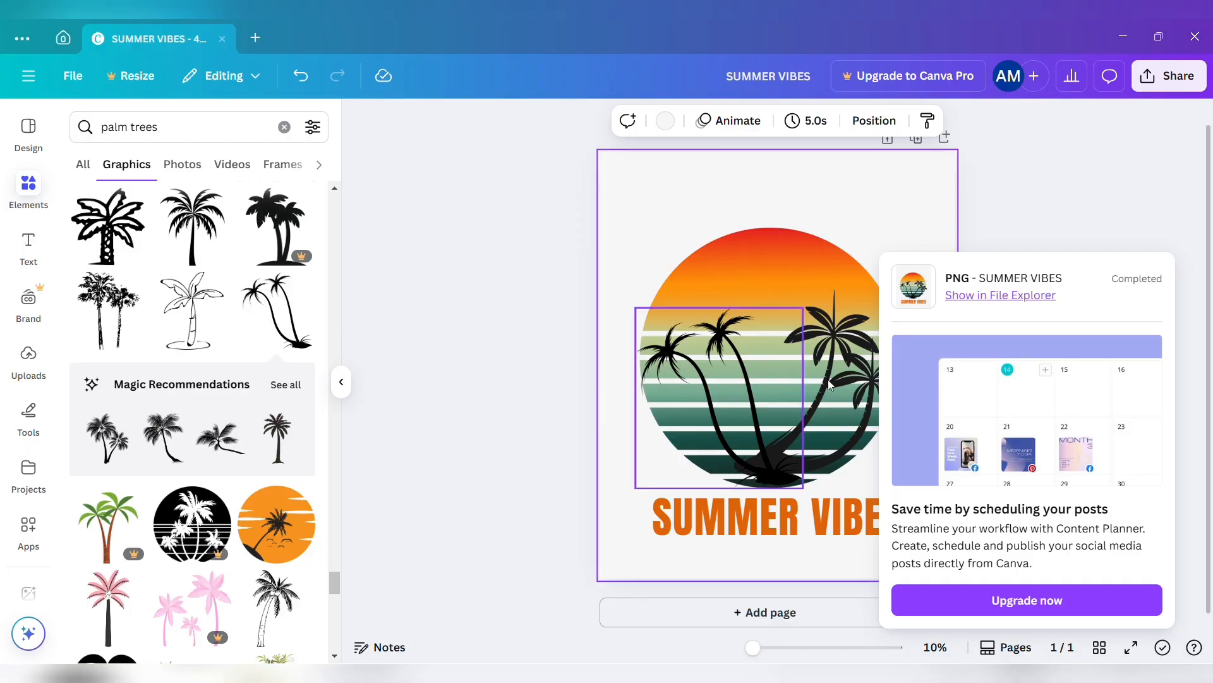
left_click(1132, 265)
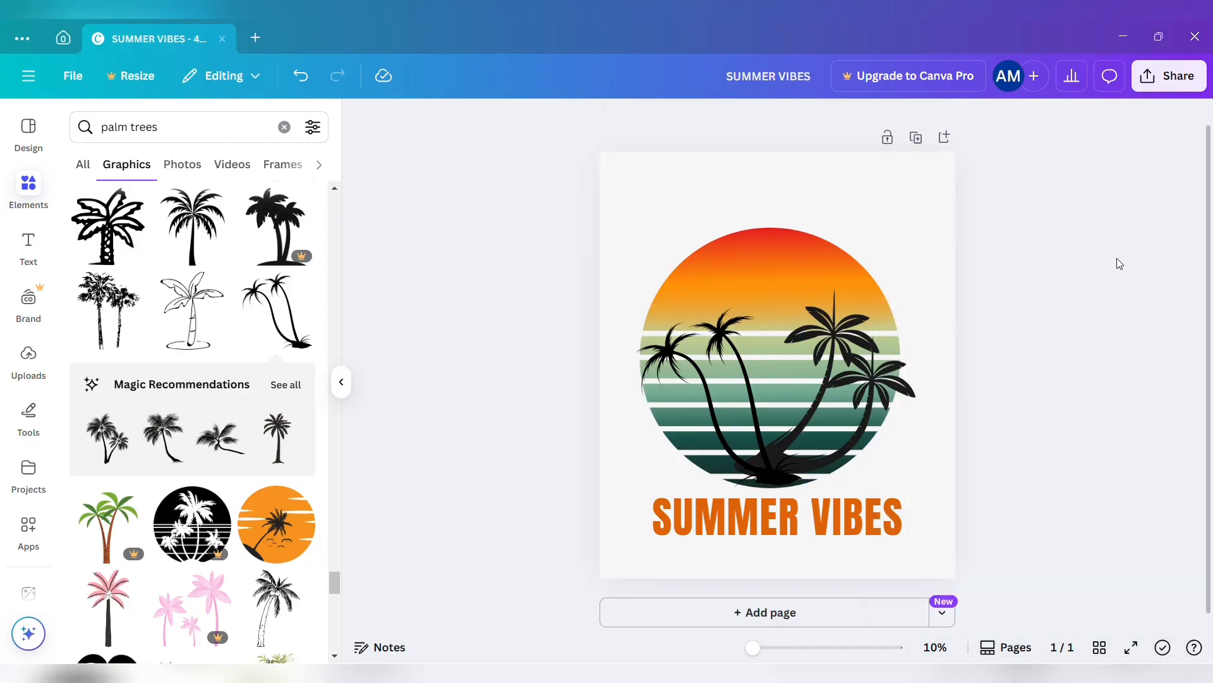